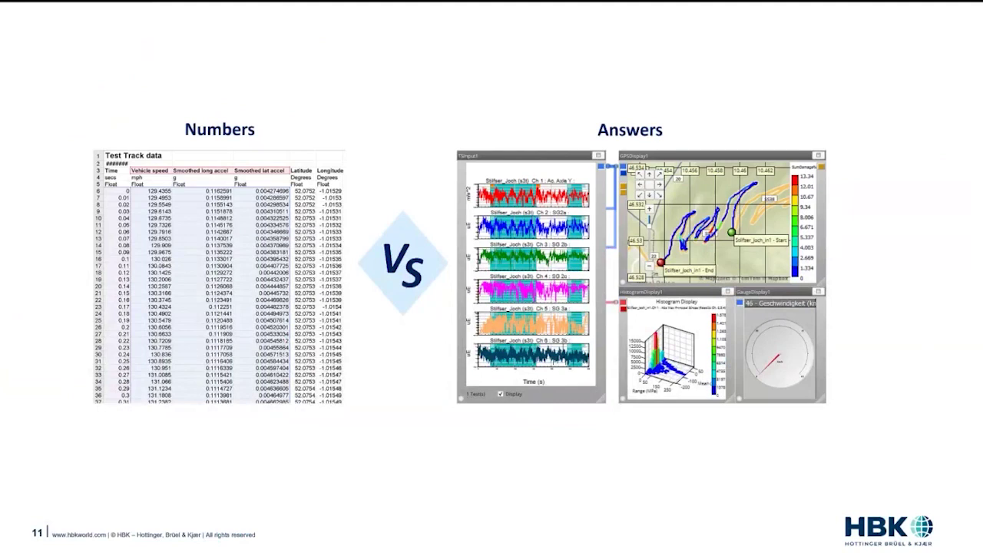
- Advance the slideshow to slide 12, 'Intro to… GlyphWorks'
key("Right")
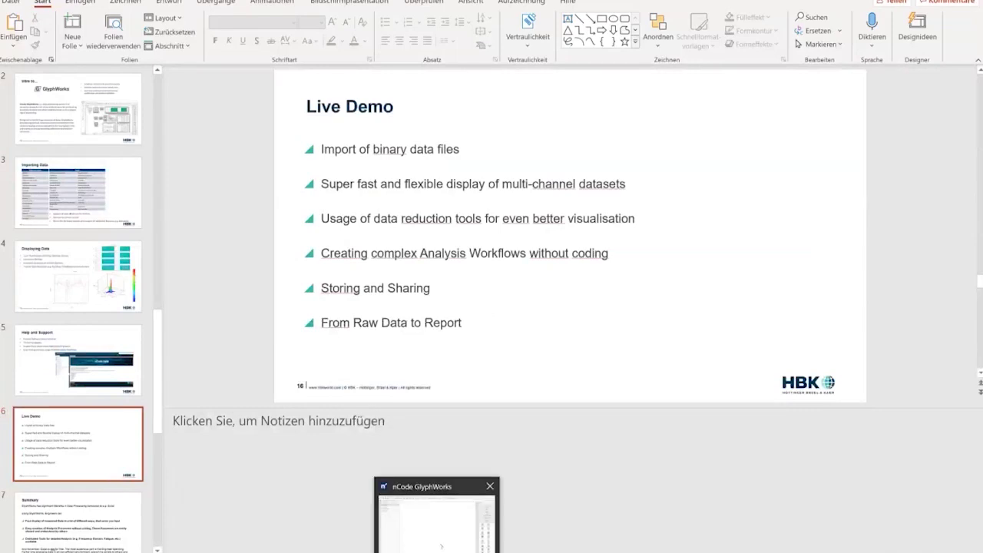
- Switch from PowerPoint to the running nCode GlyphWorks window via the taskbar
left_click(441, 547)
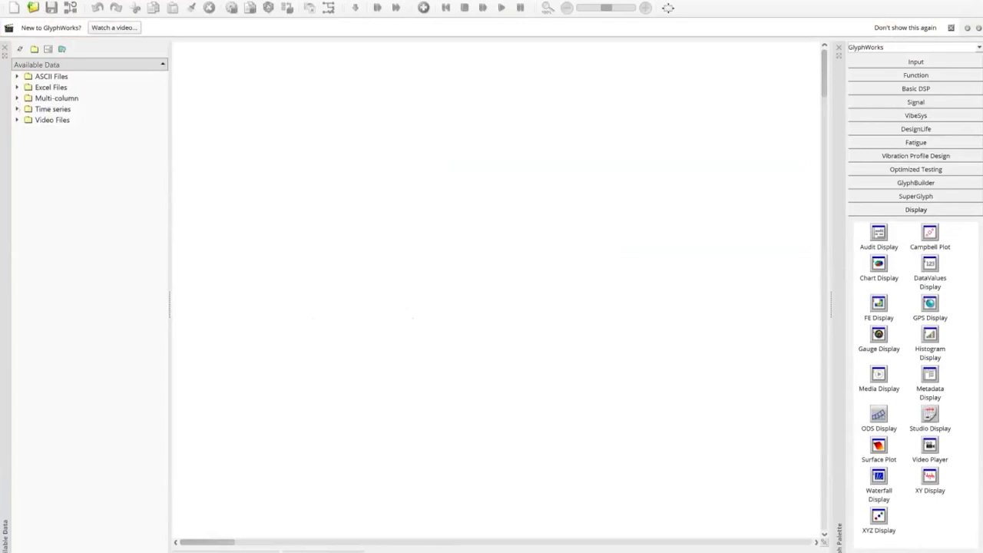
- Expand Time series and atv12.s3t, then select strain channels 90, 92 and 94
left_click(17, 109)
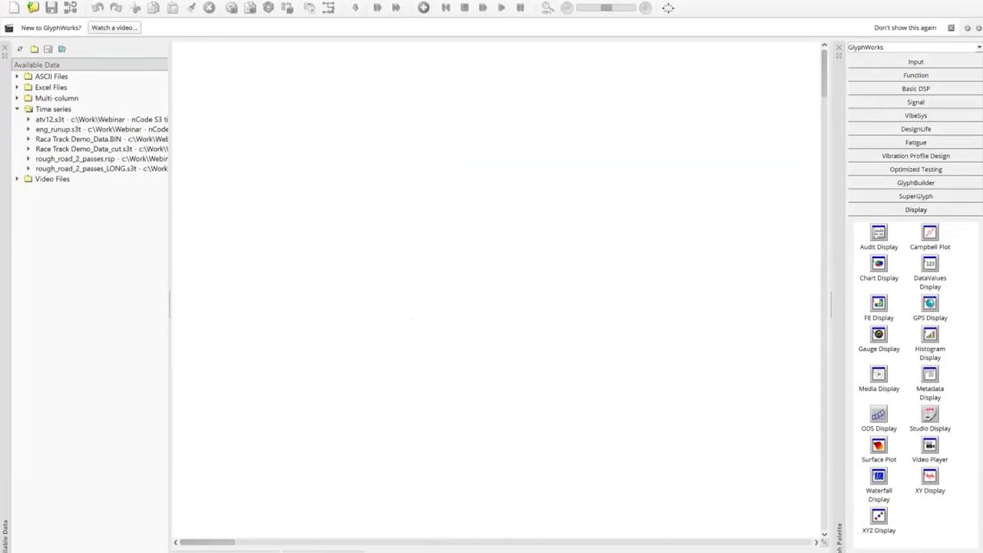
left_click(28, 119)
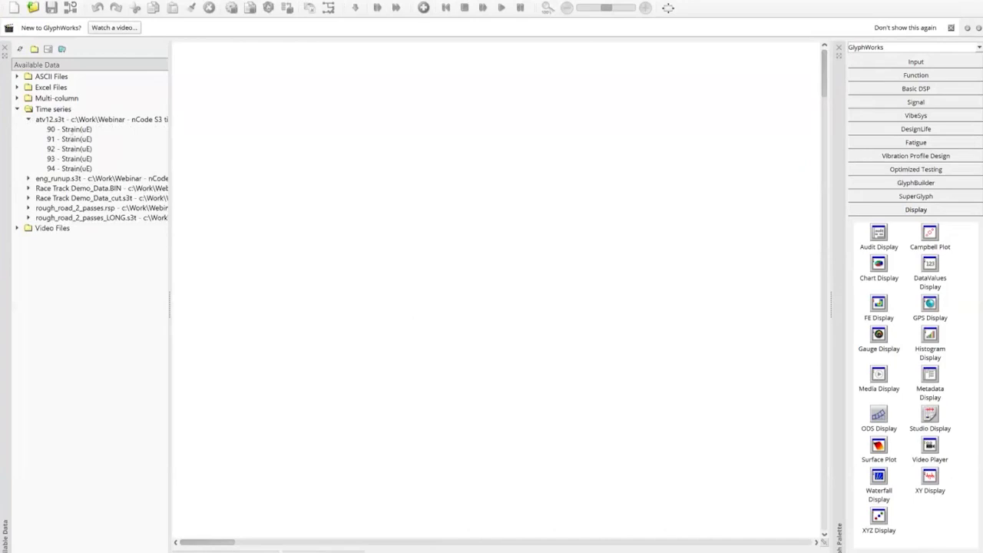
left_click(71, 131)
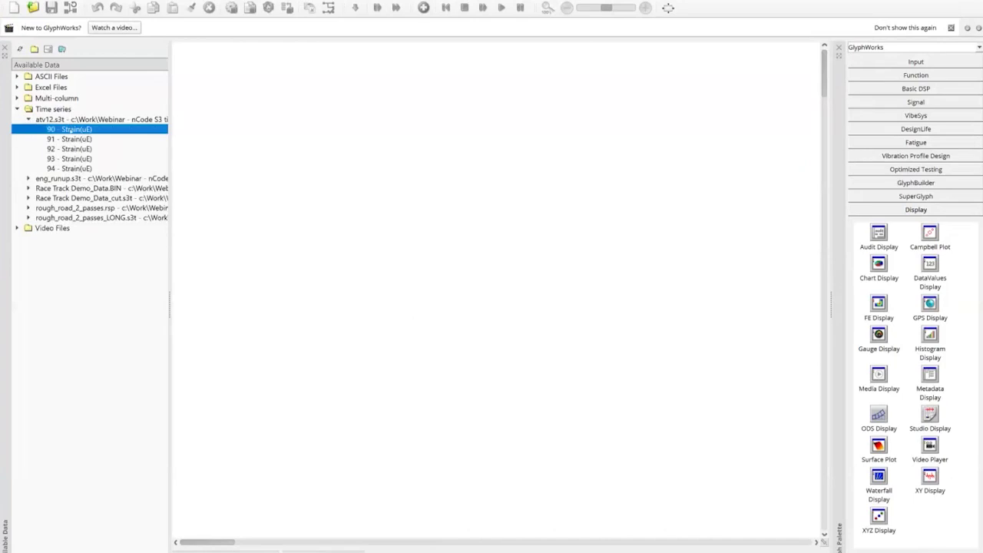
left_click(78, 149, "ctrl")
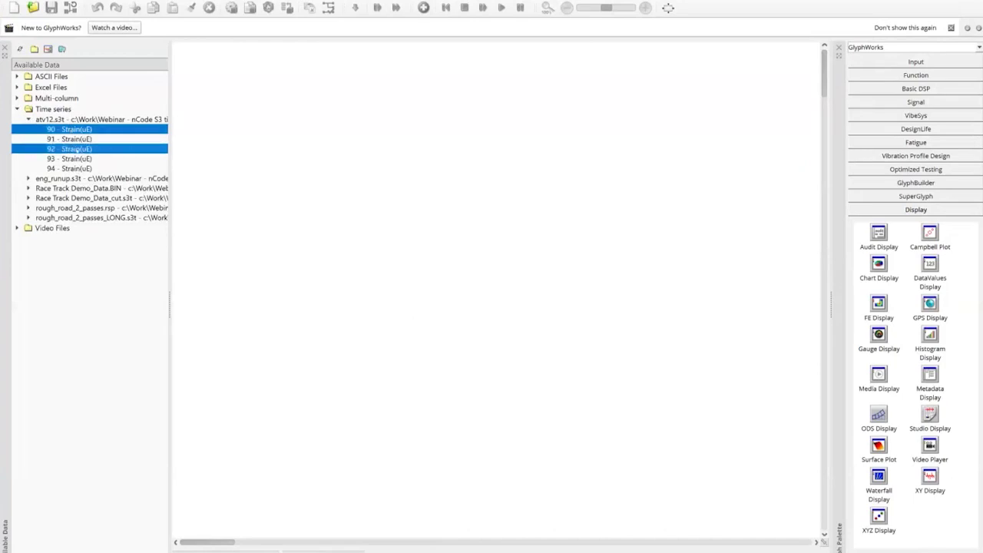
left_click(84, 169, "ctrl")
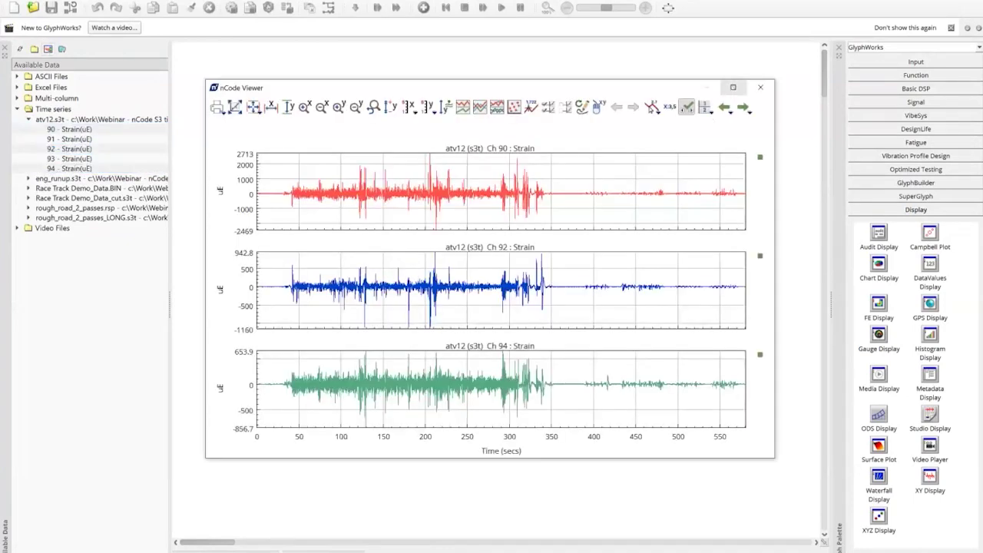
- Maximize the strain viewer and drag-zoom into roughly 112–133 seconds, then narrower
left_click(733, 87)
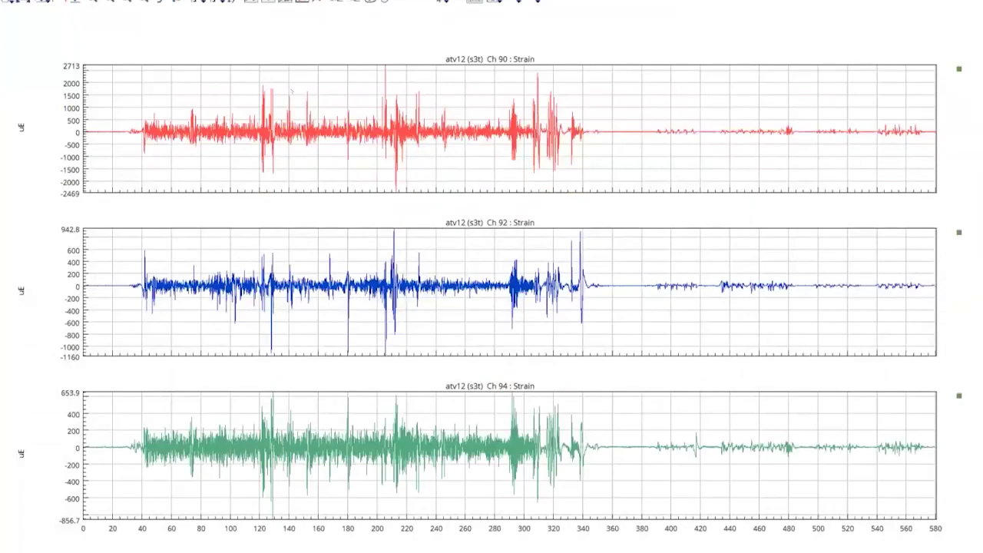
left_click_drag(246, 98, 280, 109)
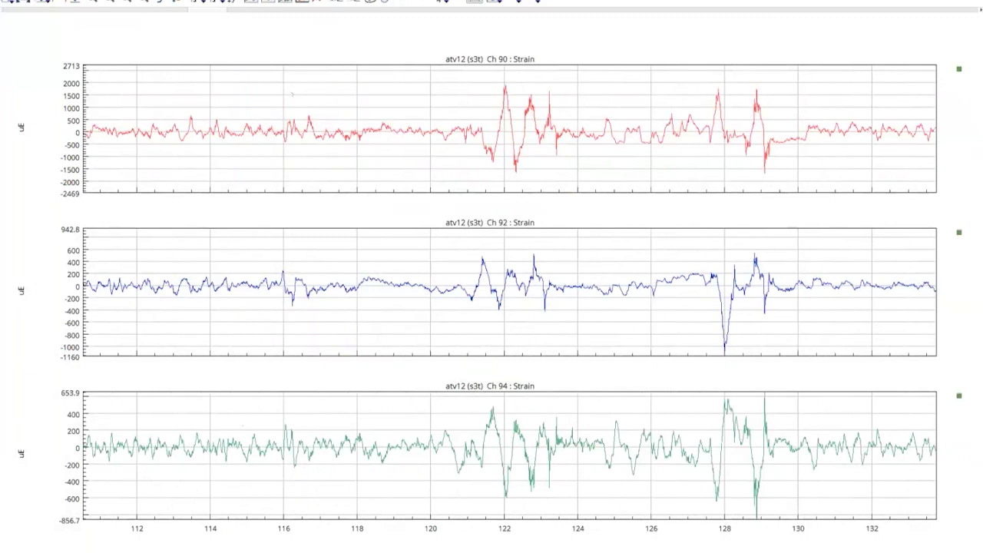
left_click_drag(469, 146, 576, 159)
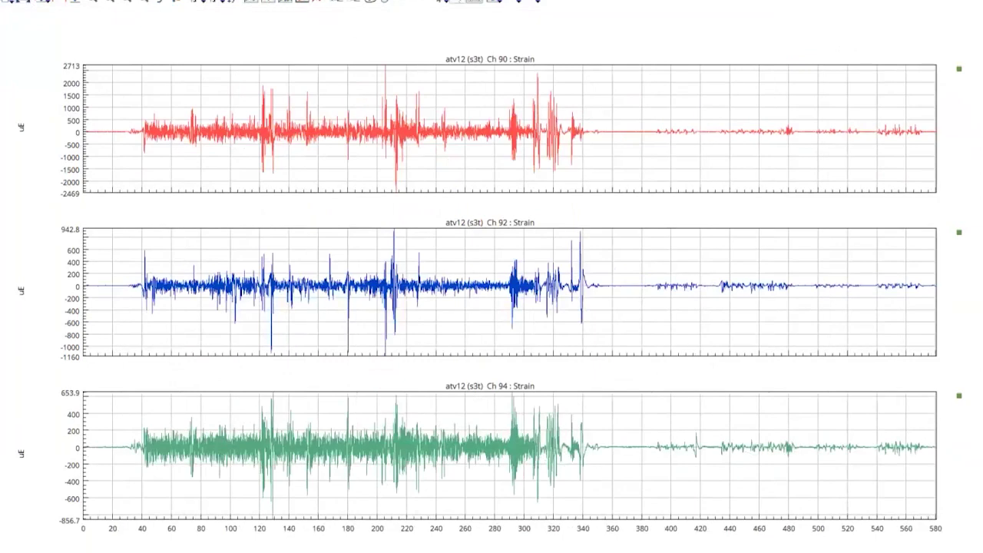
- Place time cursors at 120 and 160 seconds, then shift the second to about 164.7
left_click(458, 1)
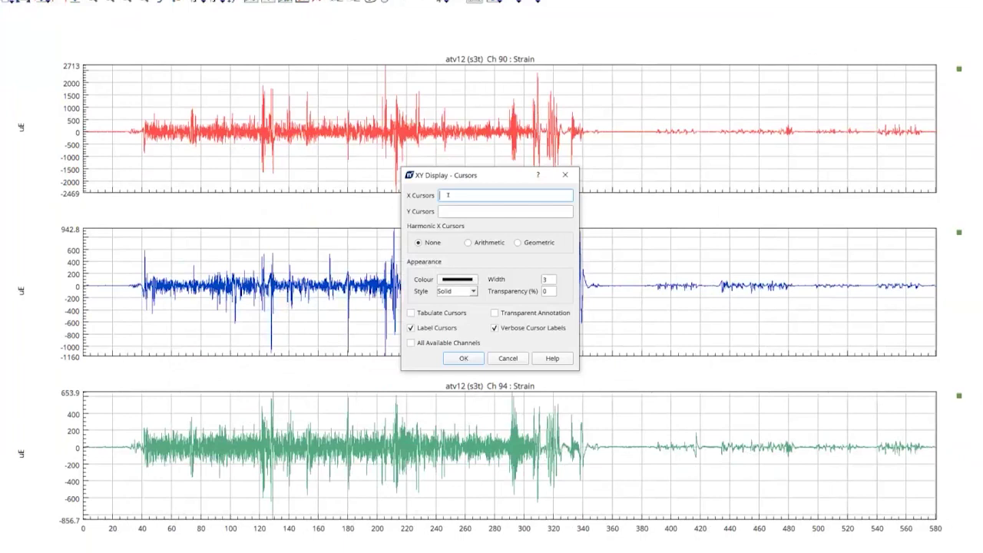
type("1")
type("20,16")
type("0")
key("Return")
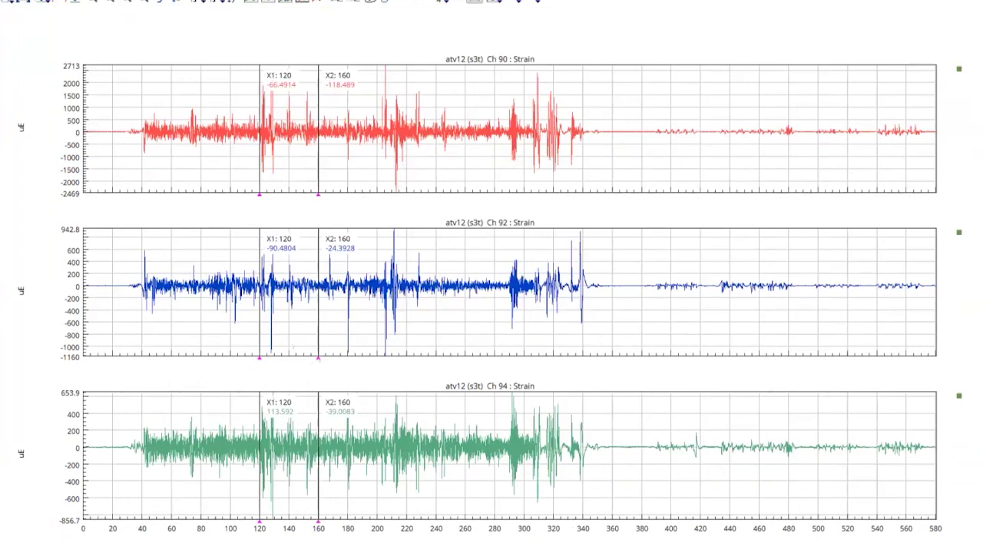
left_click_drag(318, 358, 349, 366)
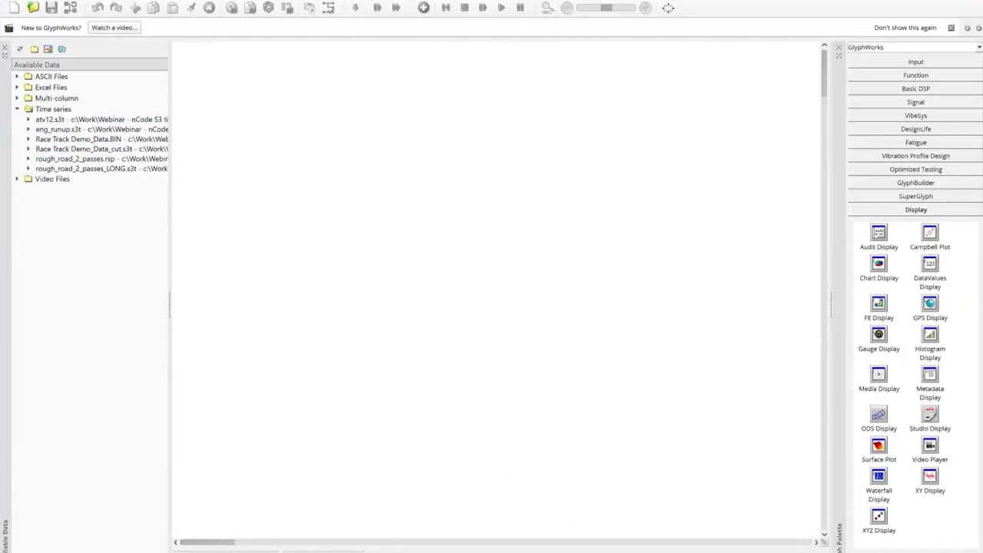
- Show the Basic DSP and Signal glyph palettes and list rough_road_2_passes.rsp's 21 channels
left_click(916, 88)
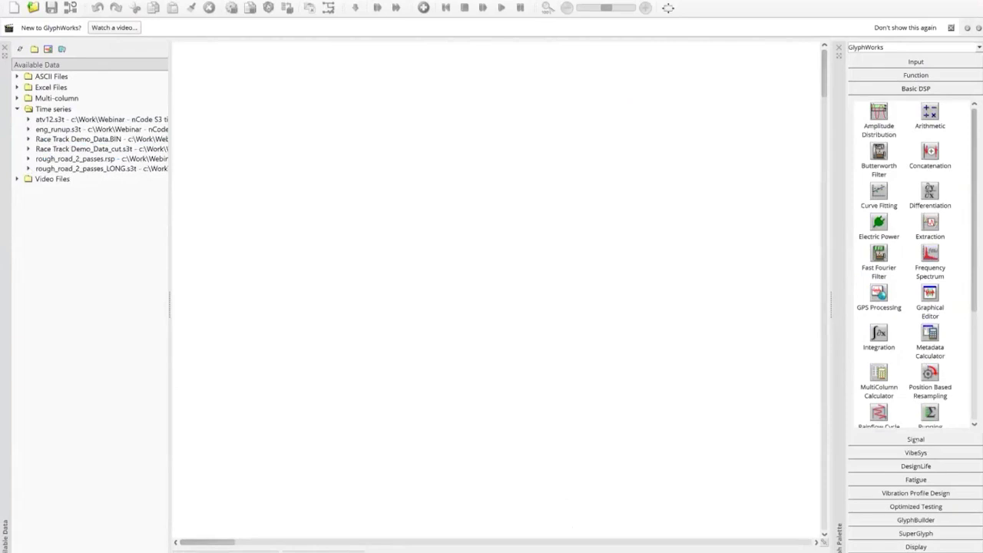
left_click(916, 438)
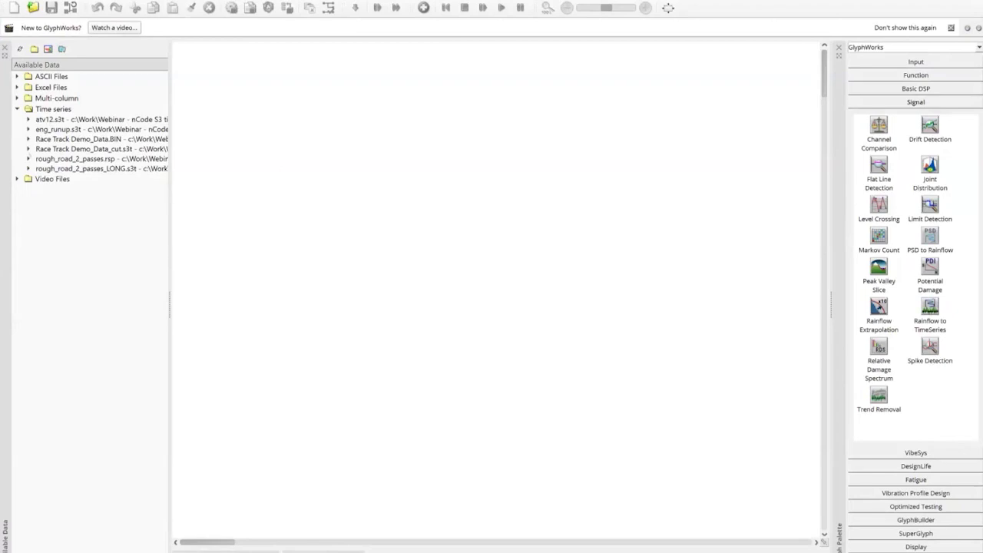
left_click(28, 159)
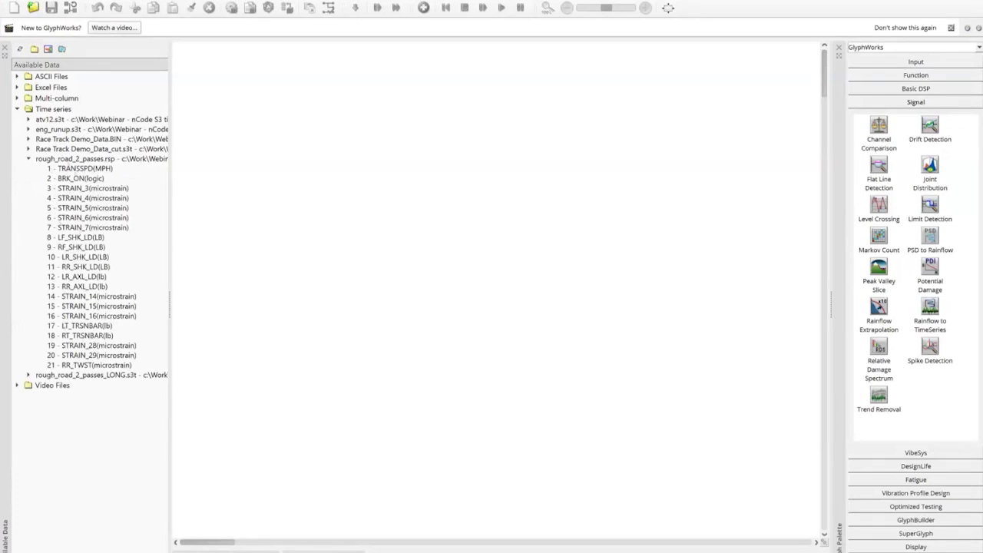
- Drop rough_road_2_passes.rsp onto the flow as TSInput1 and turn on its Display
left_click(63, 158)
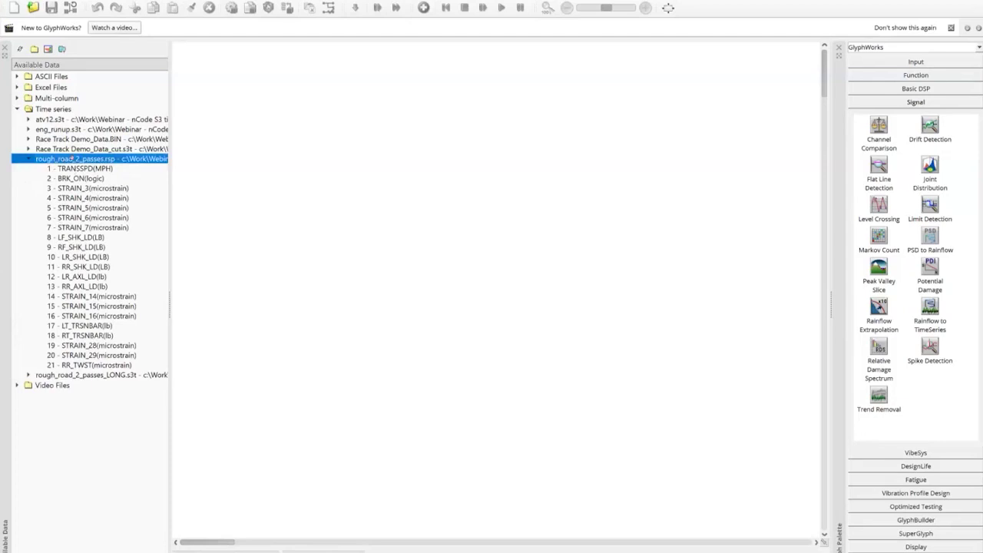
left_click_drag(207, 165, 209, 162)
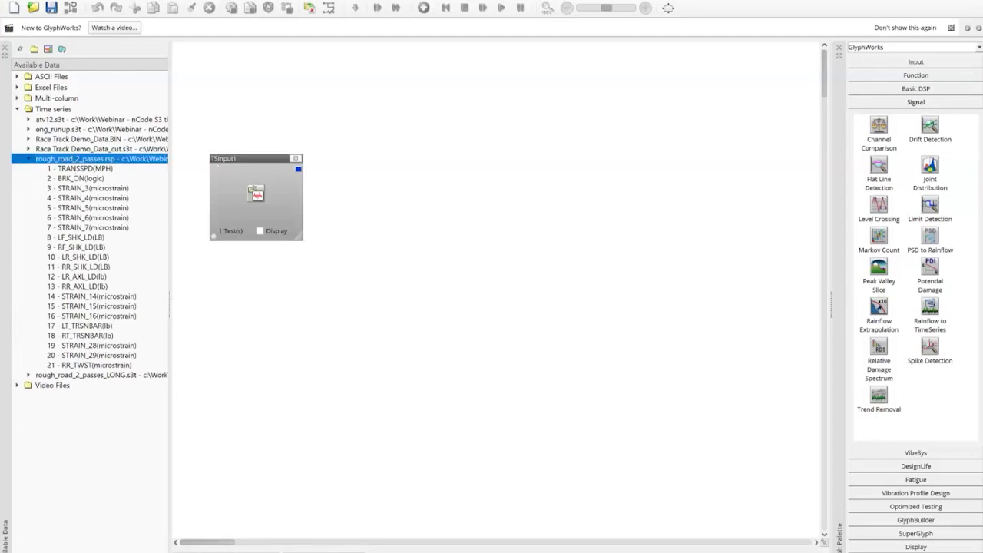
left_click(260, 231)
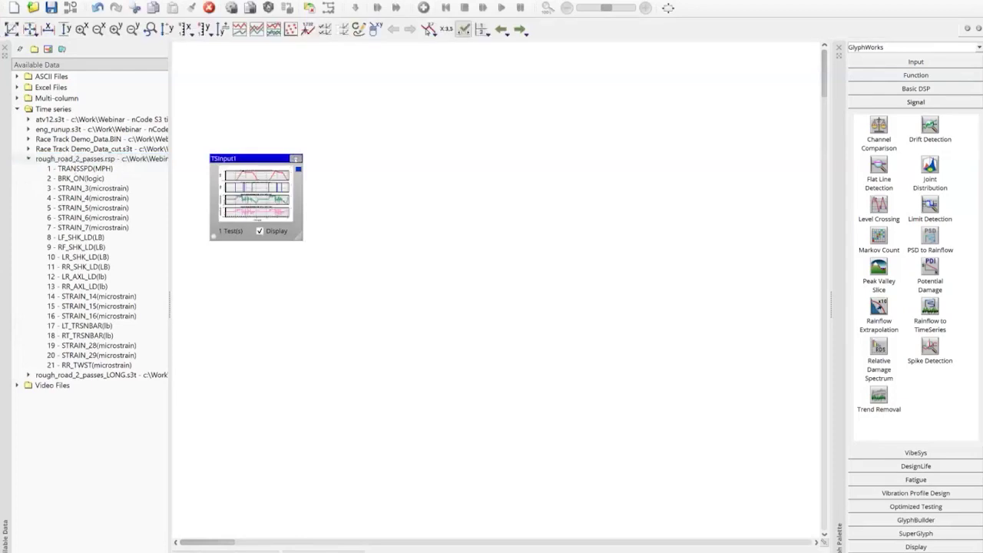
- Maximize TSInput1's plots, page through channels 5–12, then restore it to a glyph
left_click(296, 159)
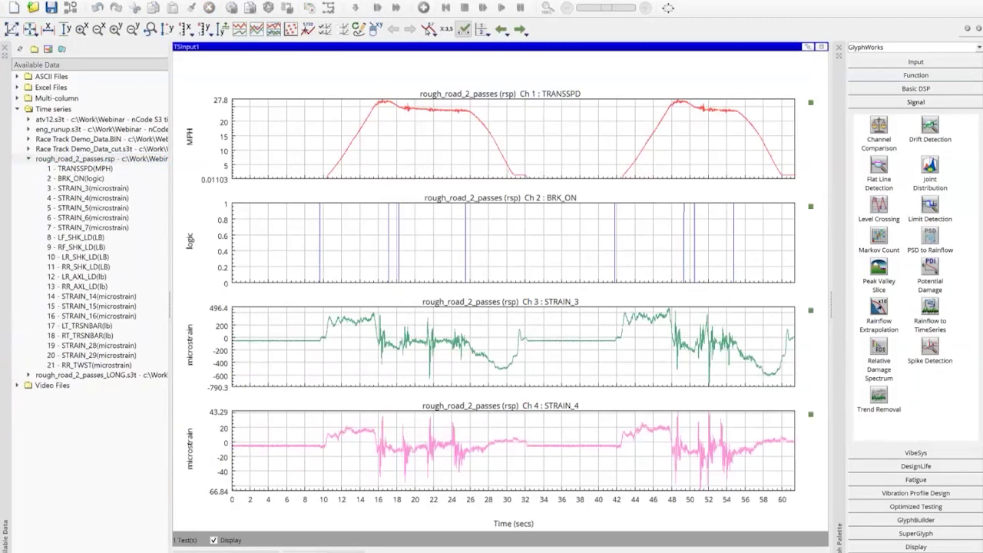
left_click(521, 29)
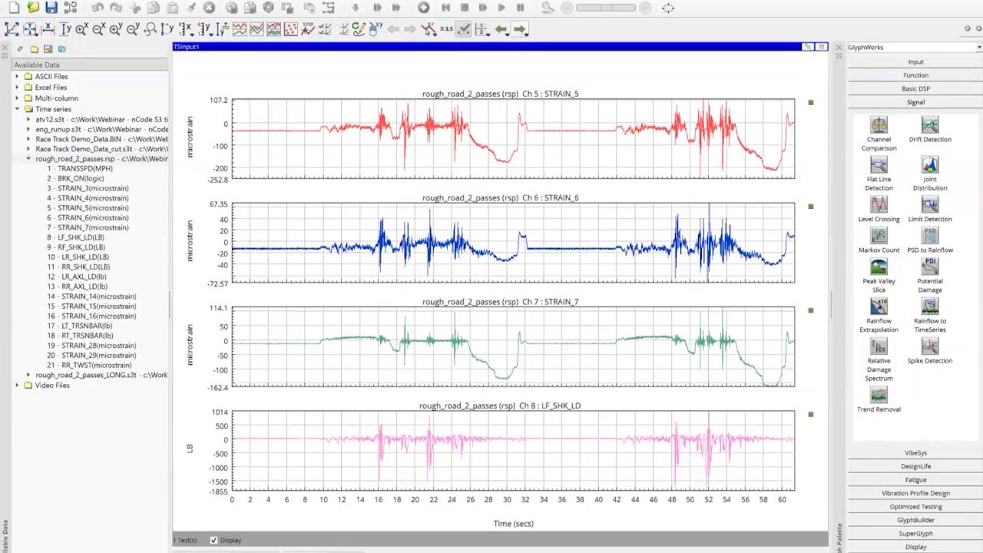
left_click(520, 29)
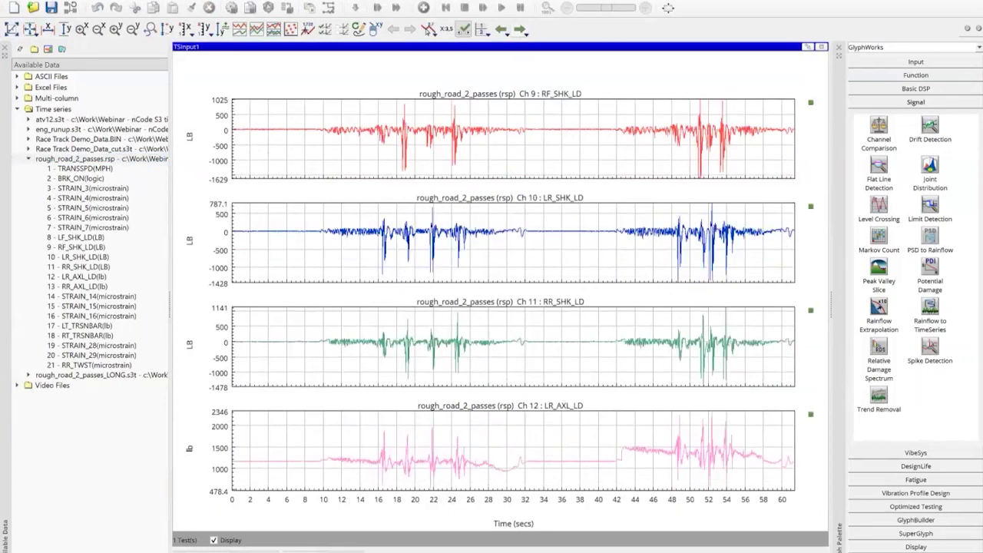
left_click(821, 47)
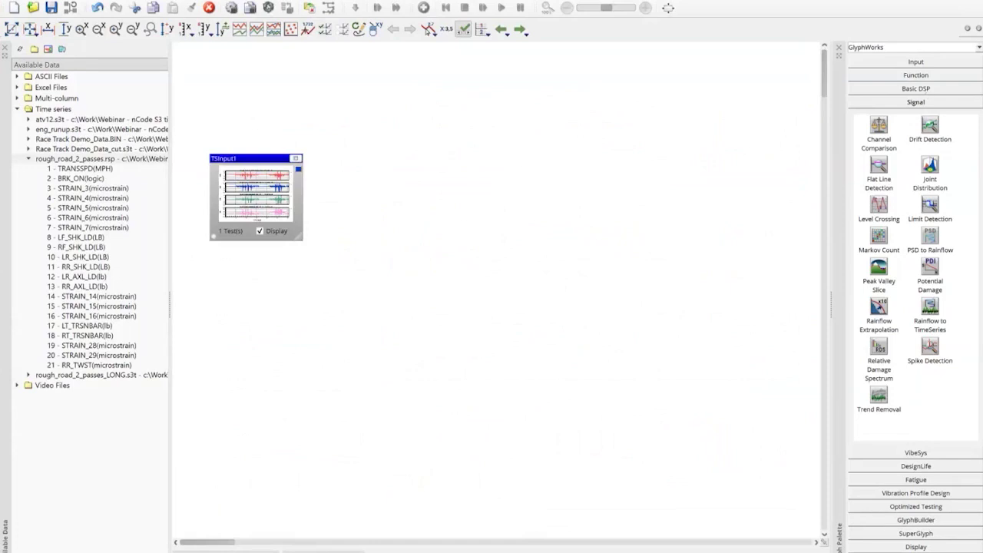
- Place an Arithmetic glyph right of TSInput1 and wire TSInput1's output into it
left_click(916, 88)
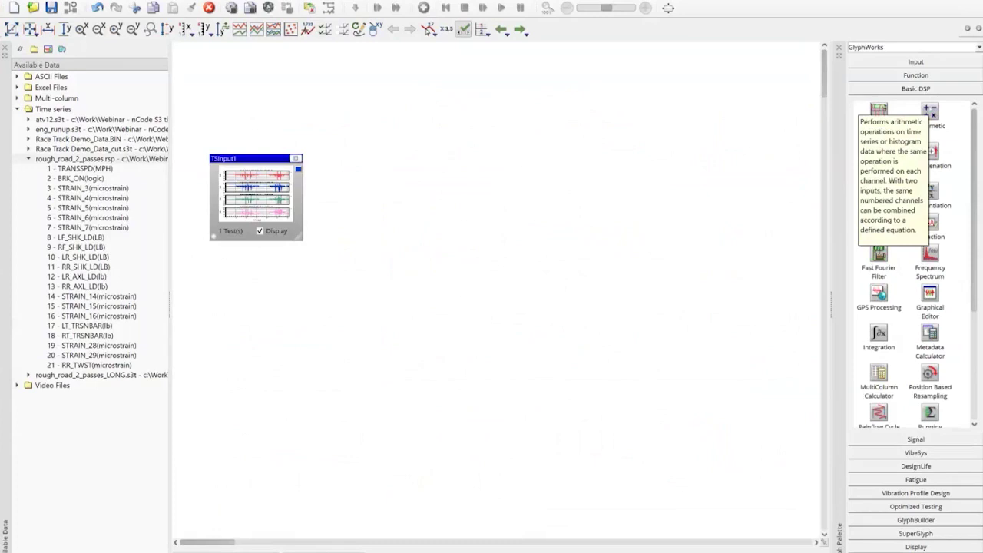
left_click(929, 114)
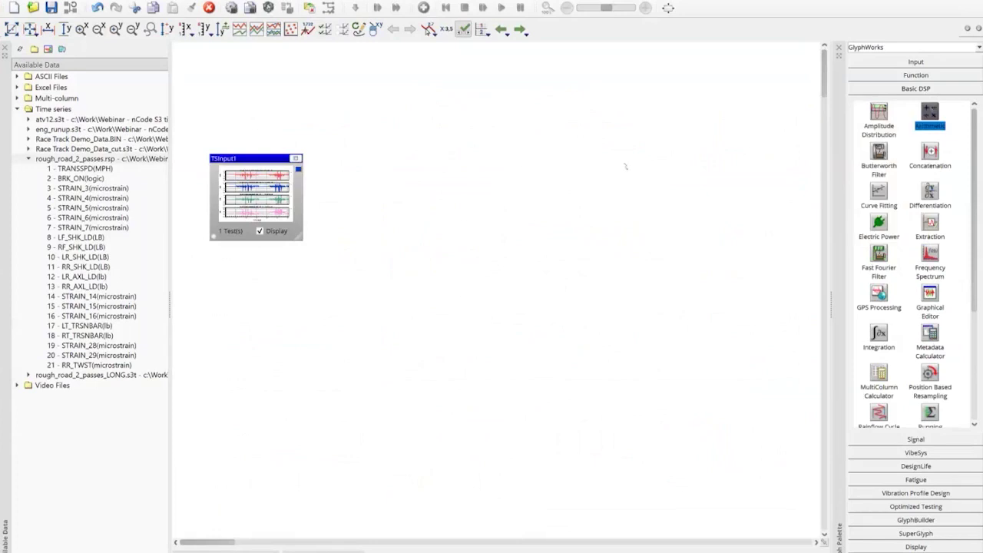
left_click(355, 160)
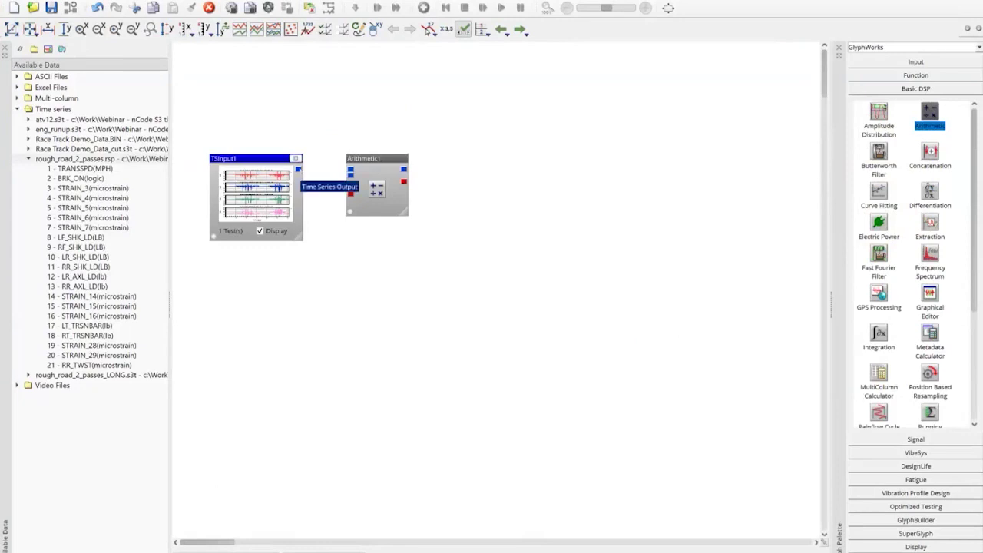
mouse_move(298, 170)
left_mouse_down()
mouse_move(347, 170)
mouse_move(351, 185)
left_mouse_up()
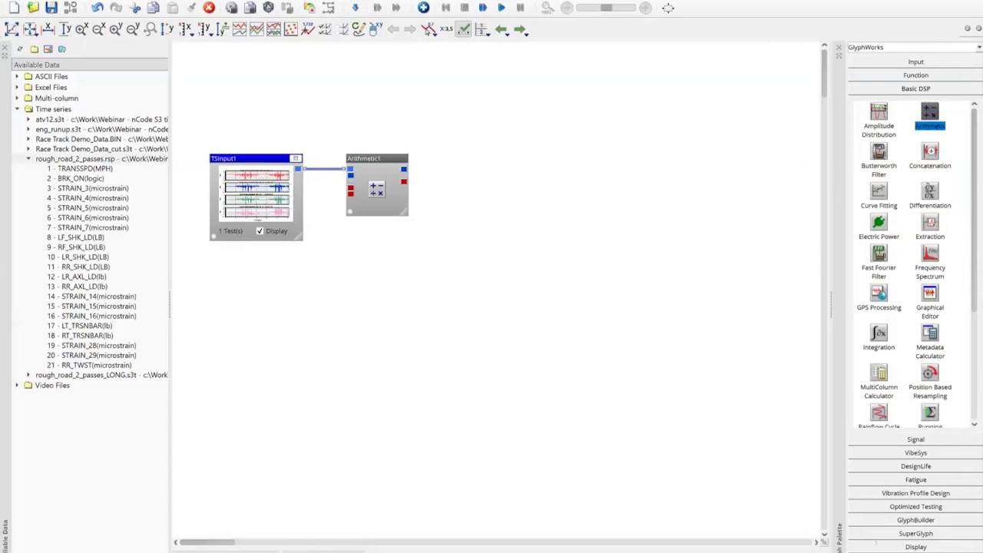
left_click(880, 547)
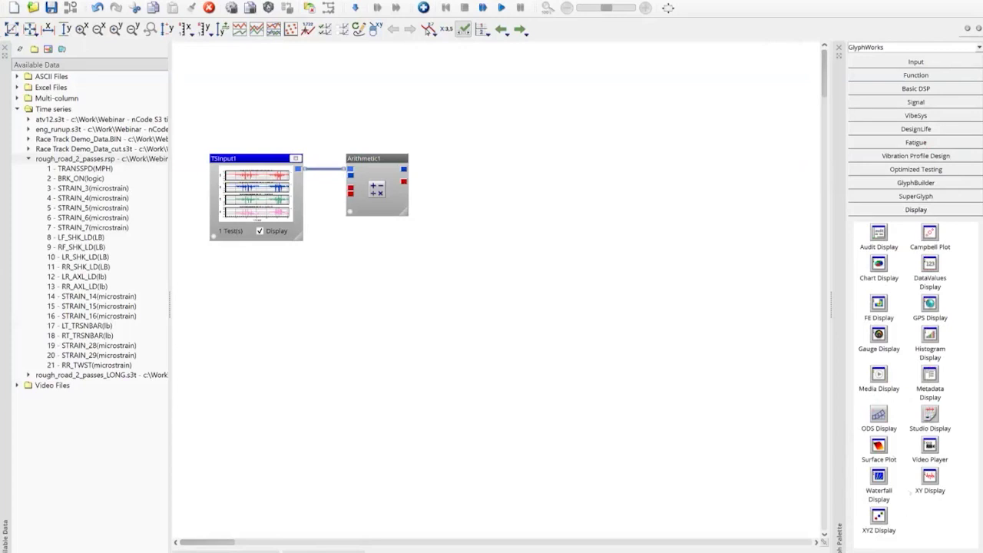
- Place an XY Display right of Arithmetic1 and wire Arithmetic1's output into it
left_click(929, 477)
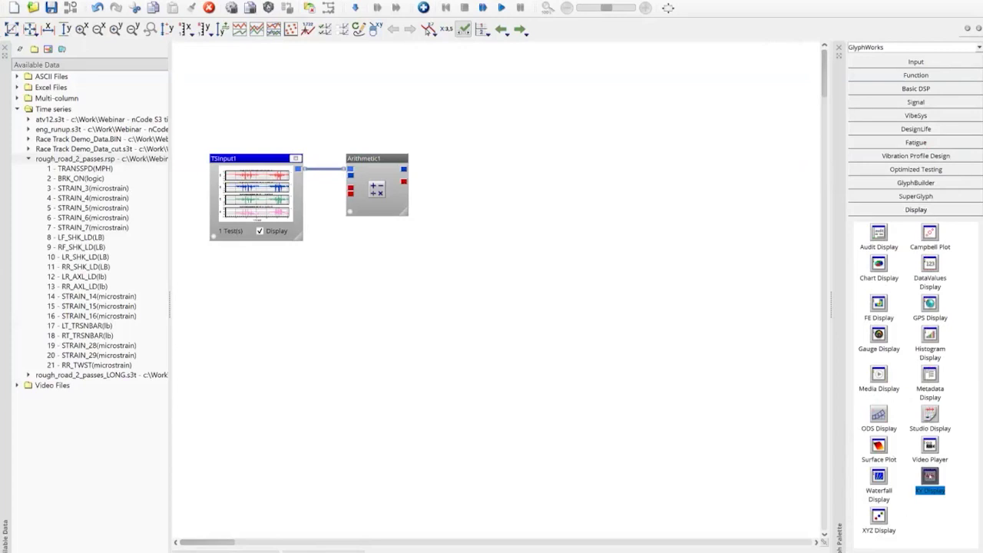
left_click(482, 132)
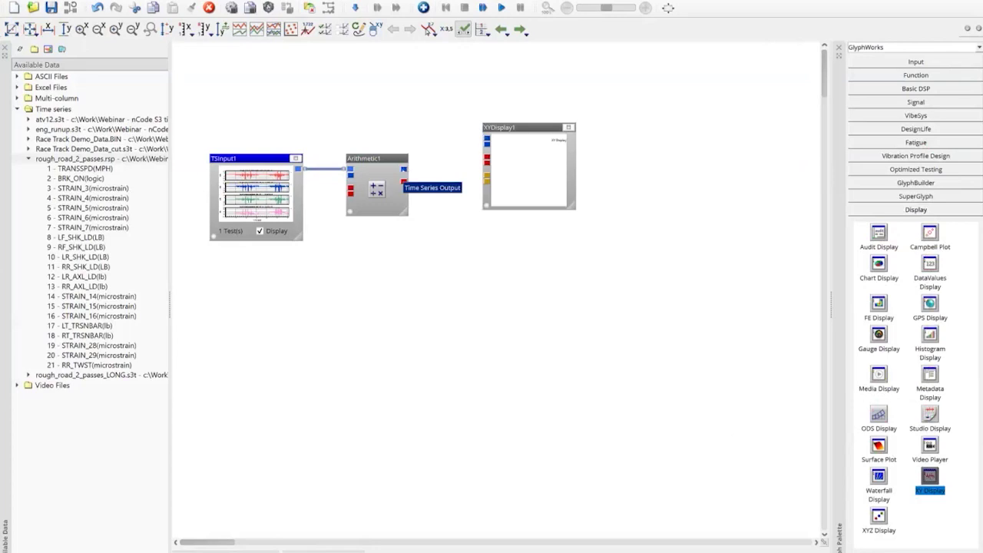
left_click_drag(403, 181, 485, 140)
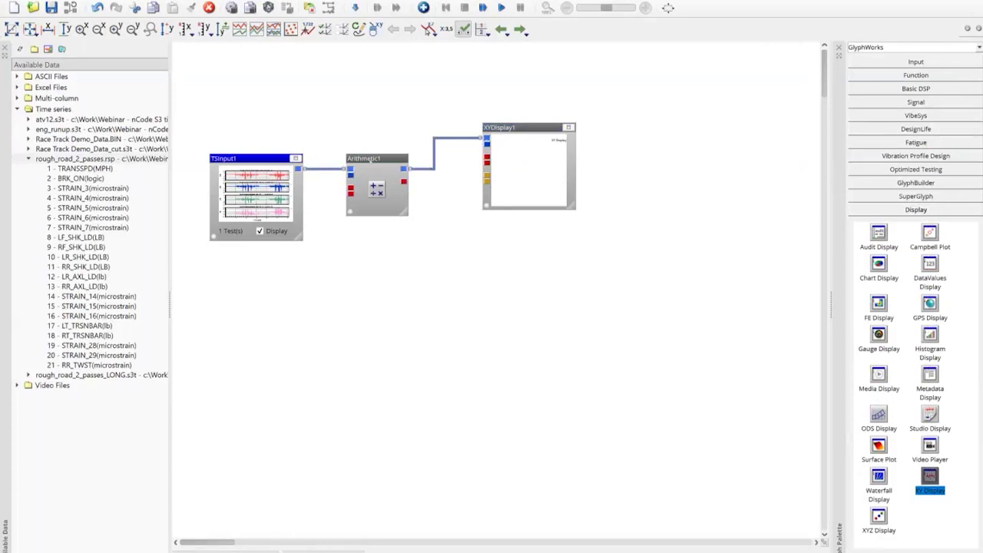
- Set Arithmetic1's operator to Multiply with a constant of -1
right_click(372, 160)
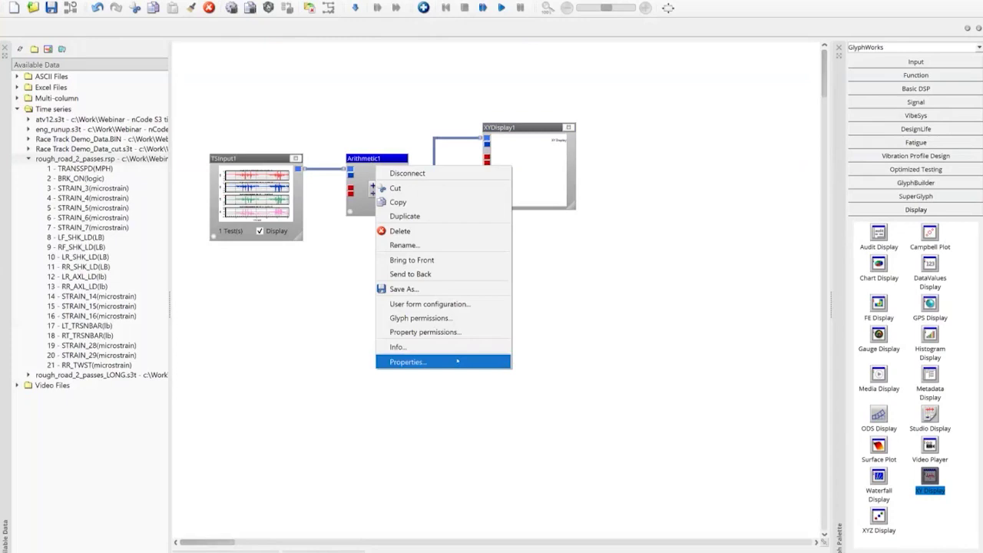
left_click(458, 361)
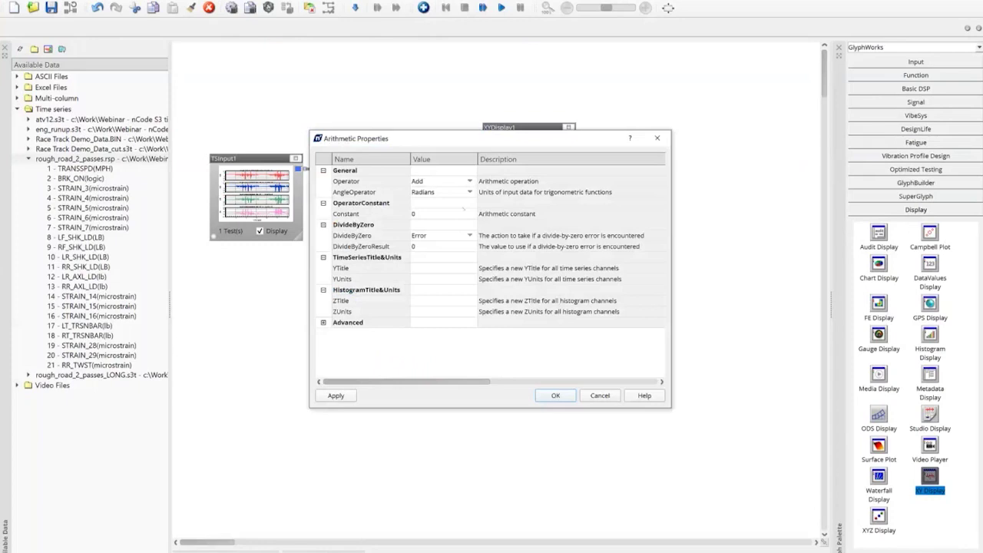
left_click(470, 181)
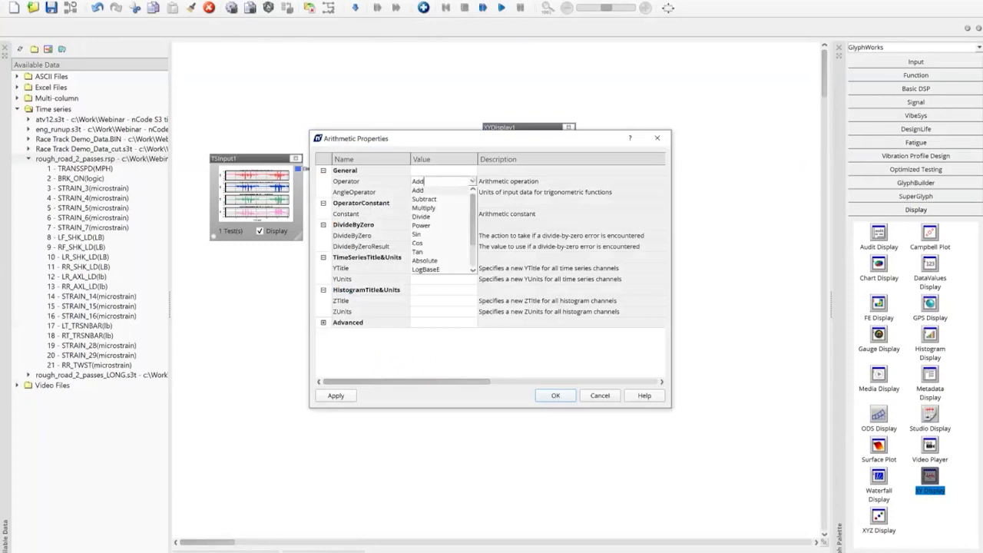
left_click(435, 208)
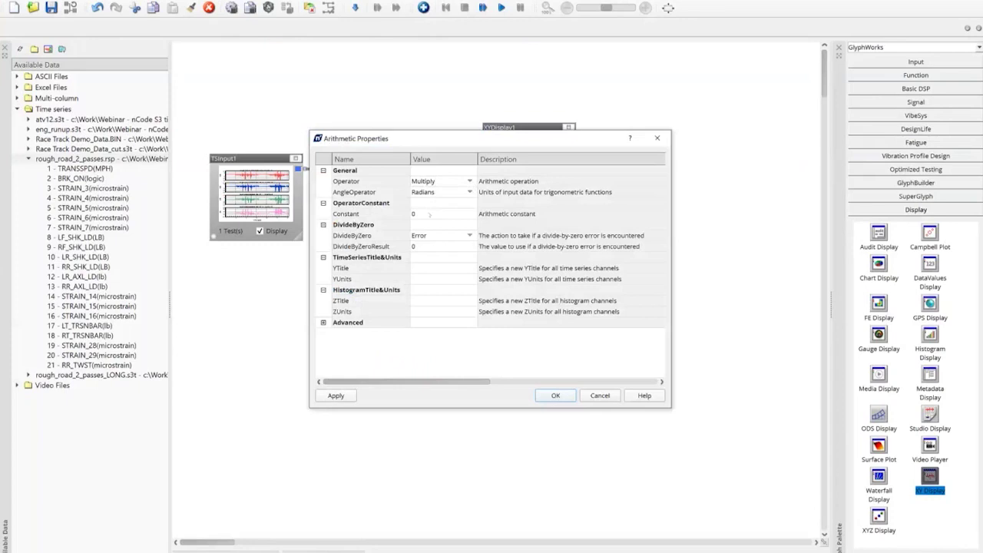
left_click(429, 215)
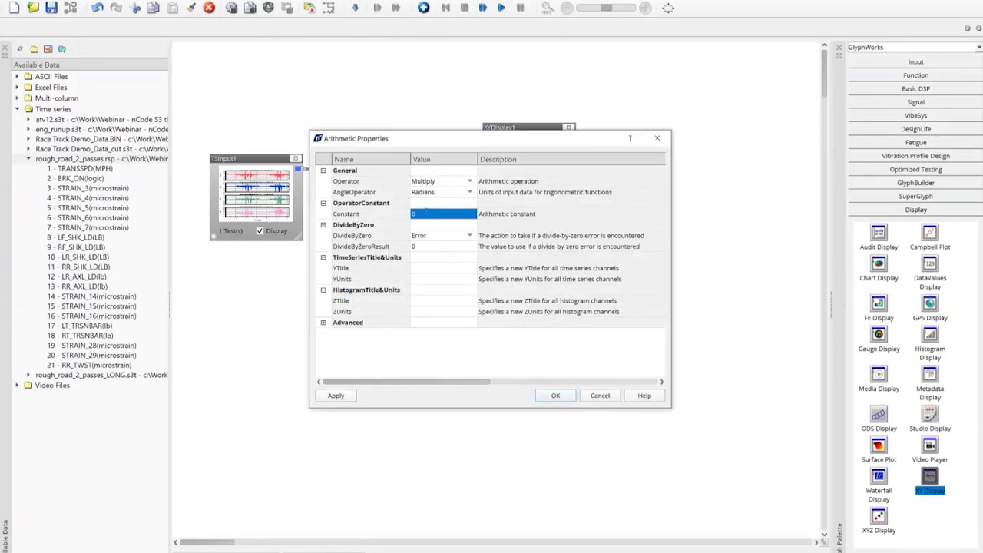
type("-1")
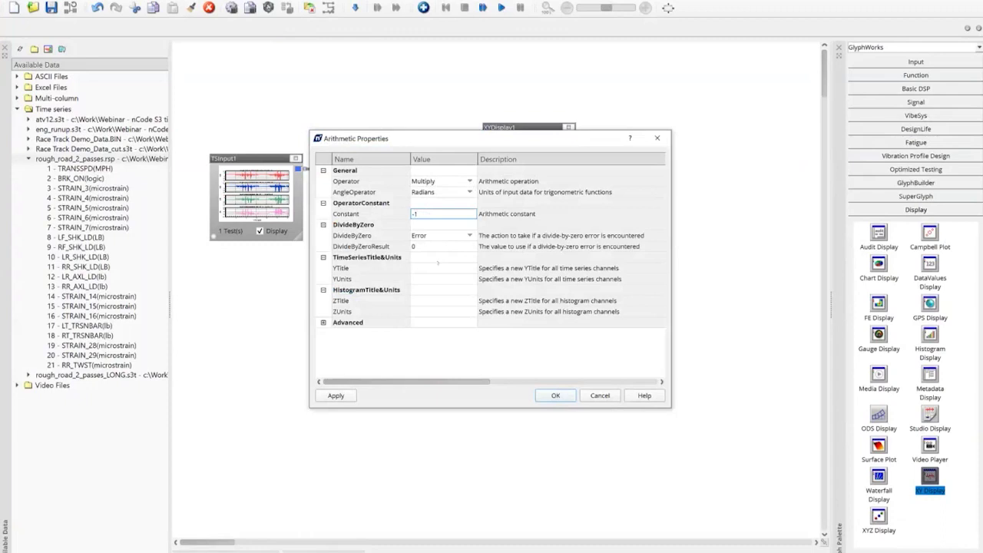
left_click(437, 261)
left_click(564, 395)
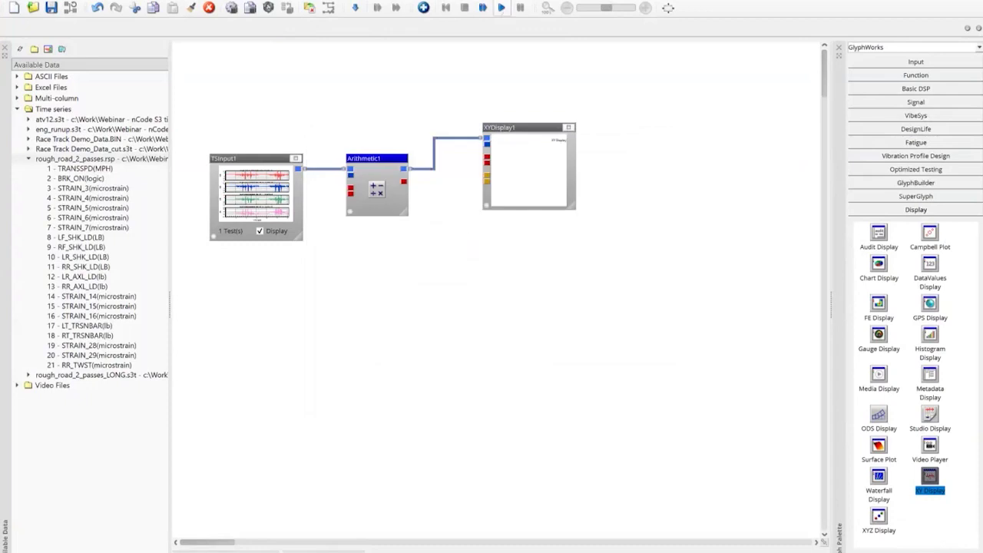
- Run the flow and enlarge XYDisplay1 into a large panel showing the four processed channels
left_click(502, 8)
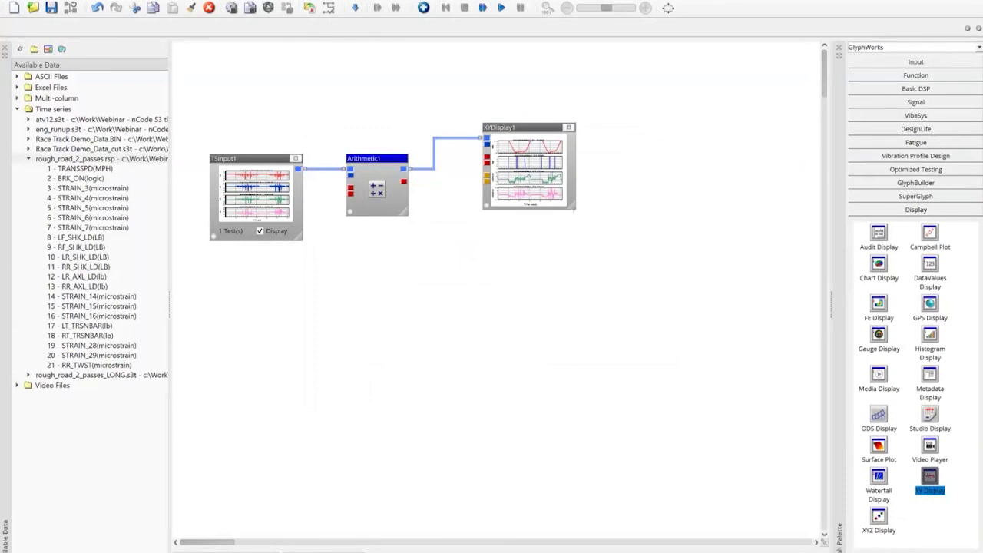
left_click_drag(574, 207, 813, 424)
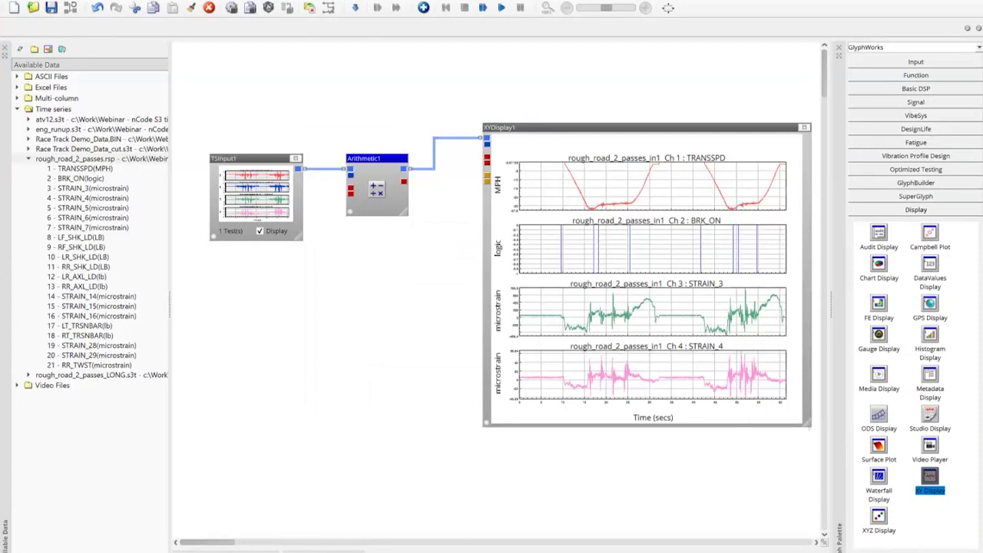
left_click_drag(808, 423, 816, 475)
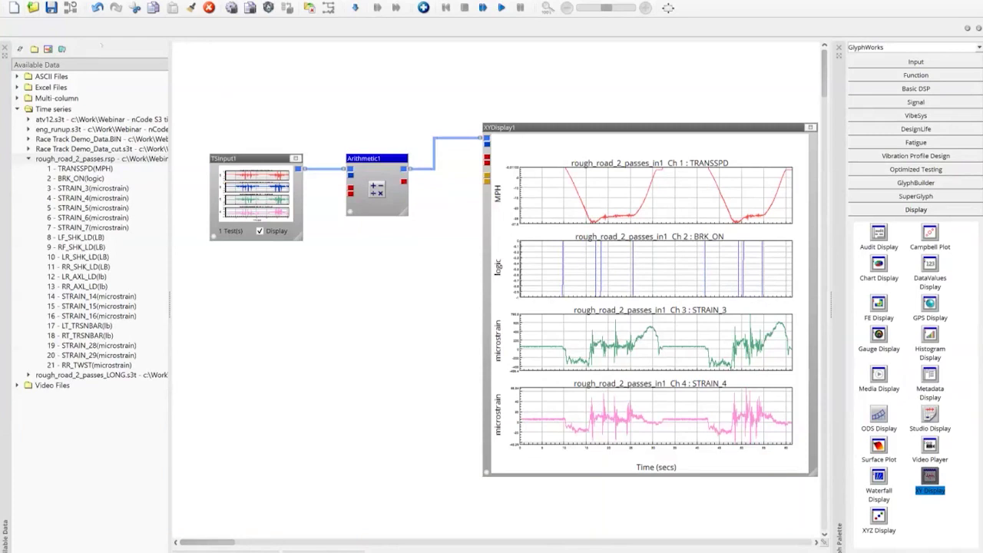
left_click(32, 8)
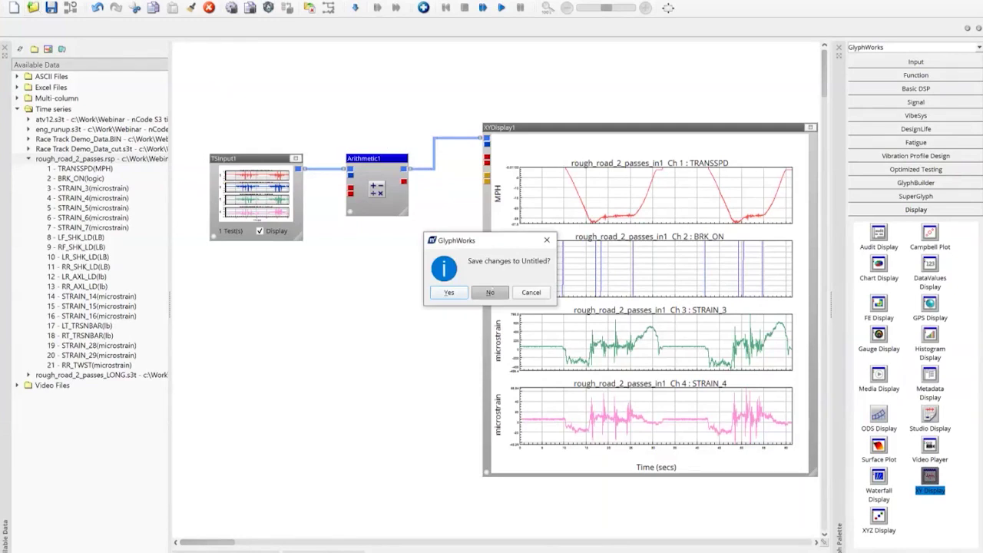
left_click(490, 292)
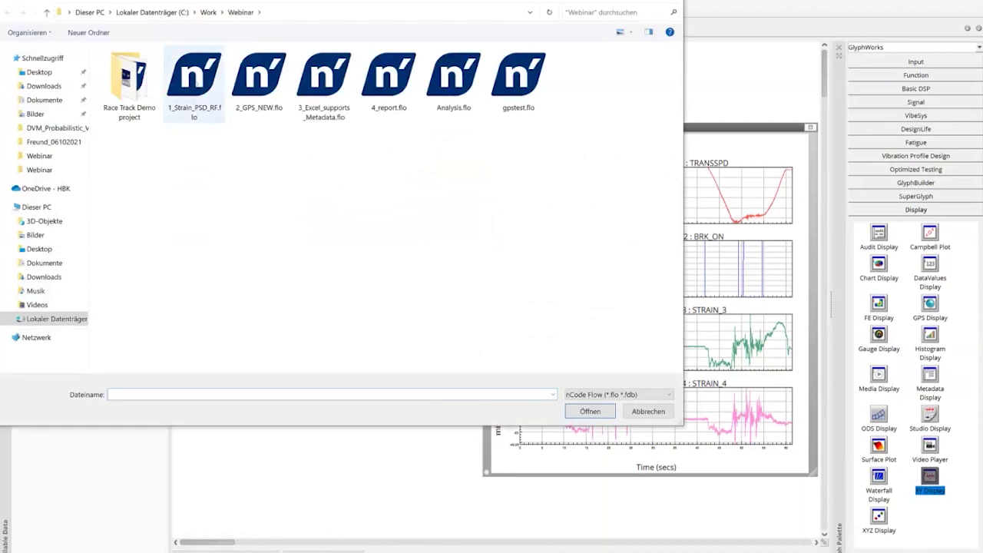
double_click(192, 76)
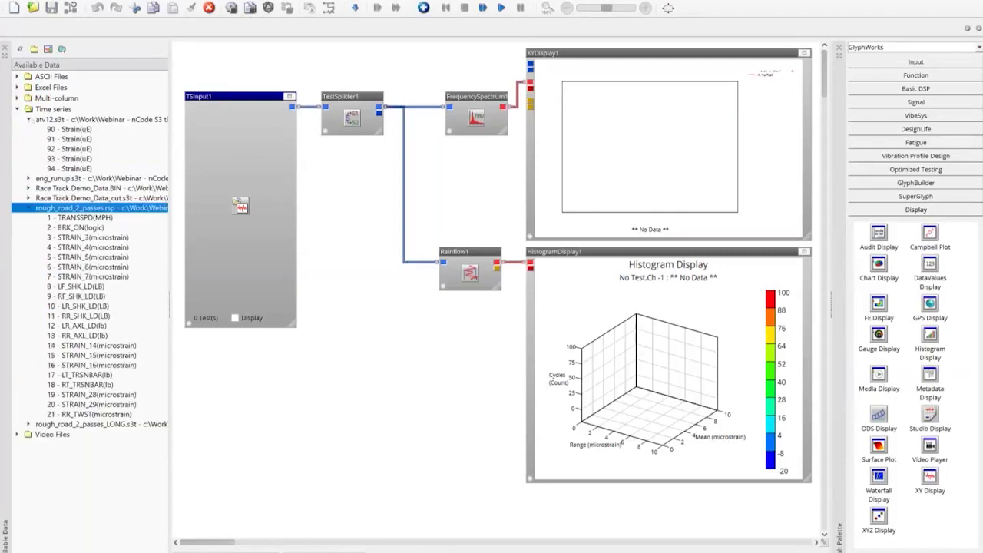
- Load atv12.s3t into TSInput1, show its channels, and run the PSD and rainflow flow
left_click(63, 119)
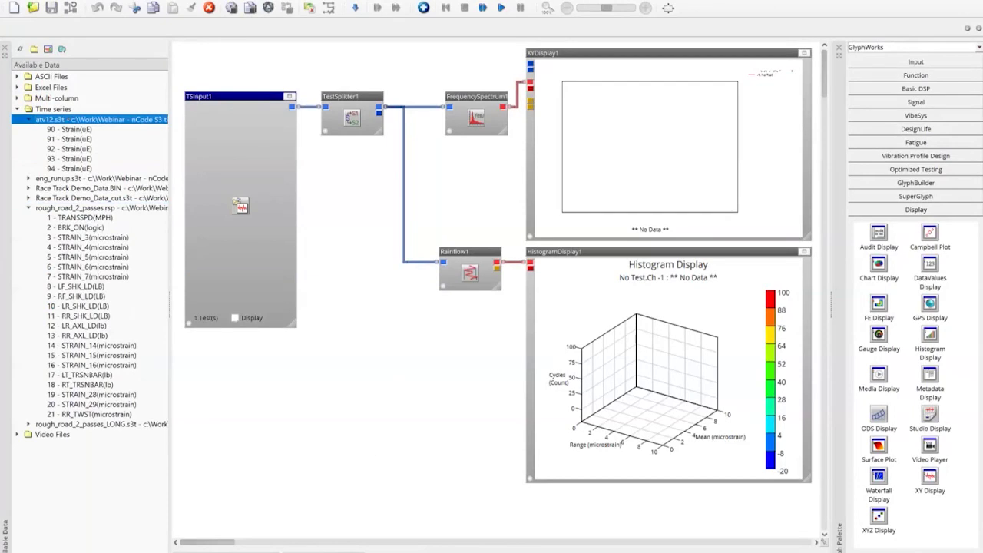
left_click(235, 317)
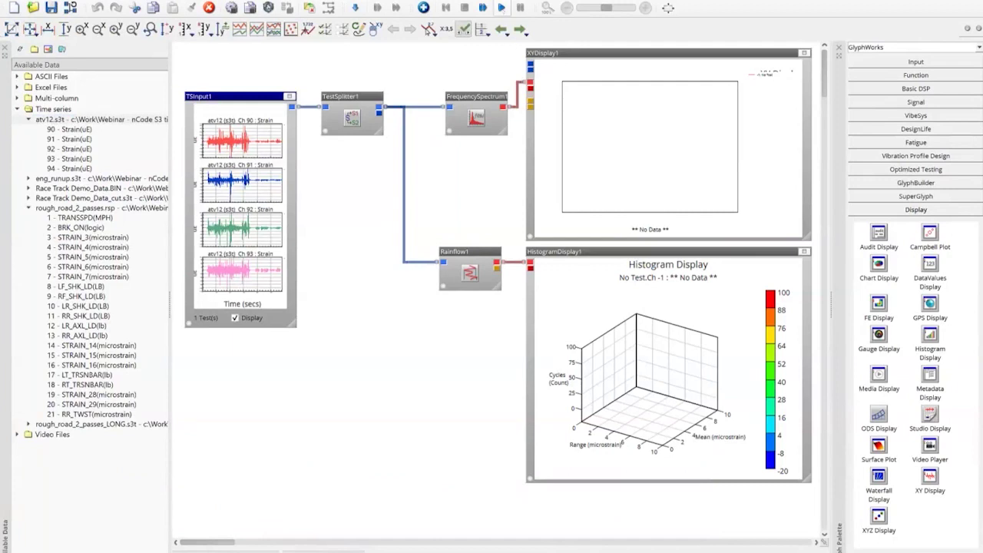
left_click(501, 8)
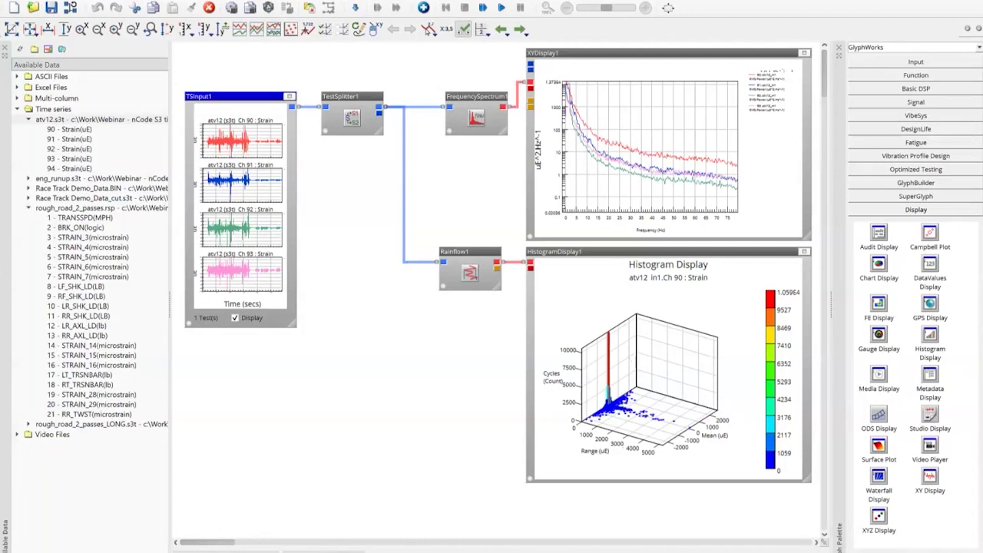
- Maximize the PSD plot, toggle separate and overlaid curves, and page through the channels back to 90–93
left_click(804, 53)
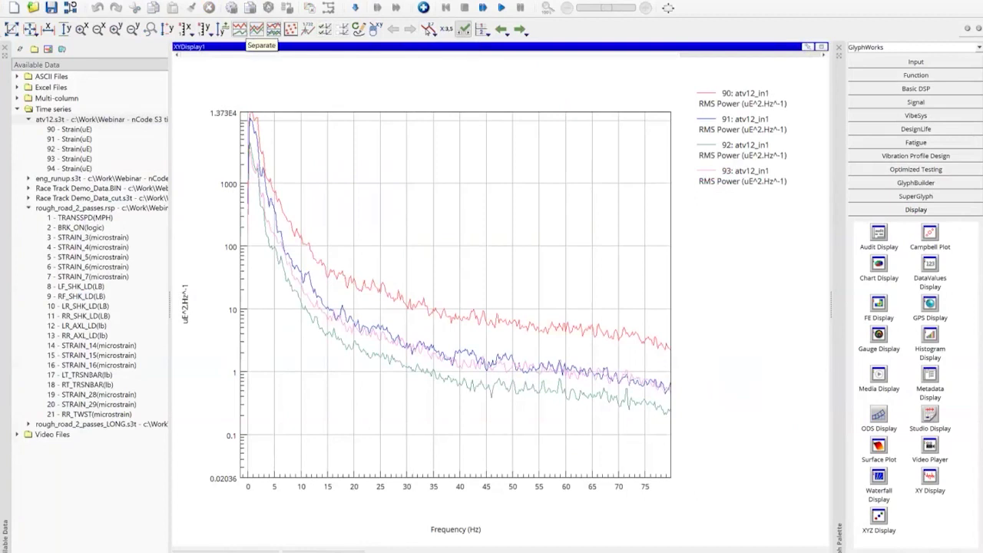
left_click(256, 29)
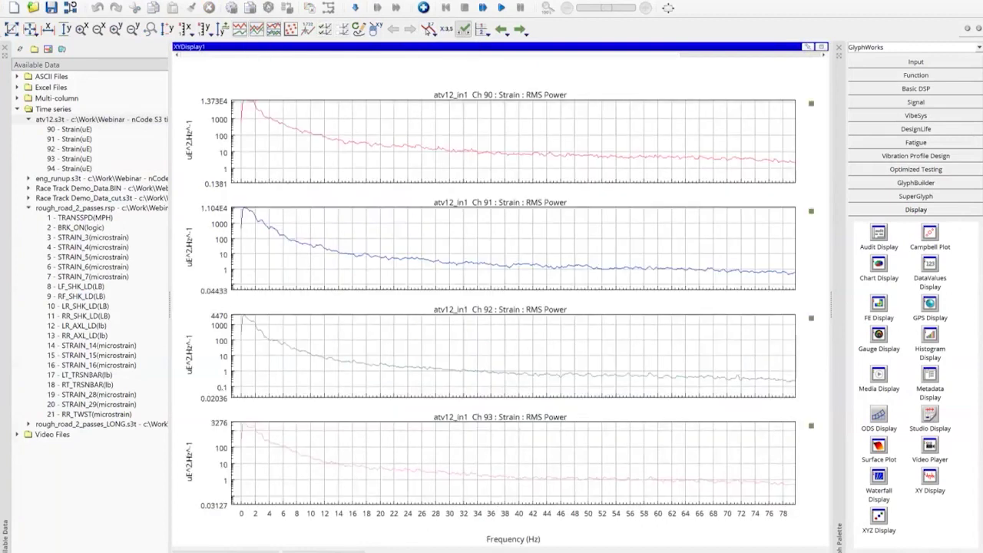
left_click(240, 29)
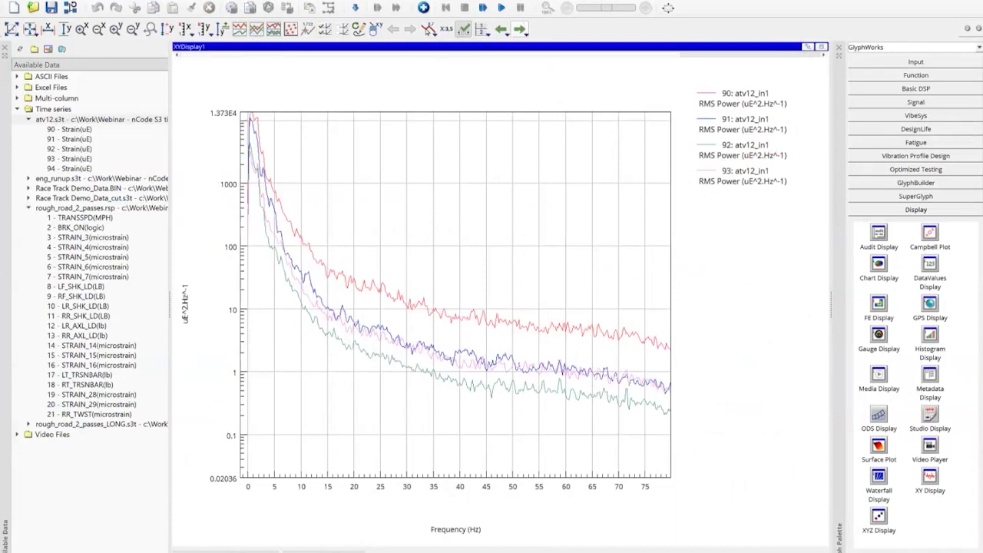
left_click(520, 29)
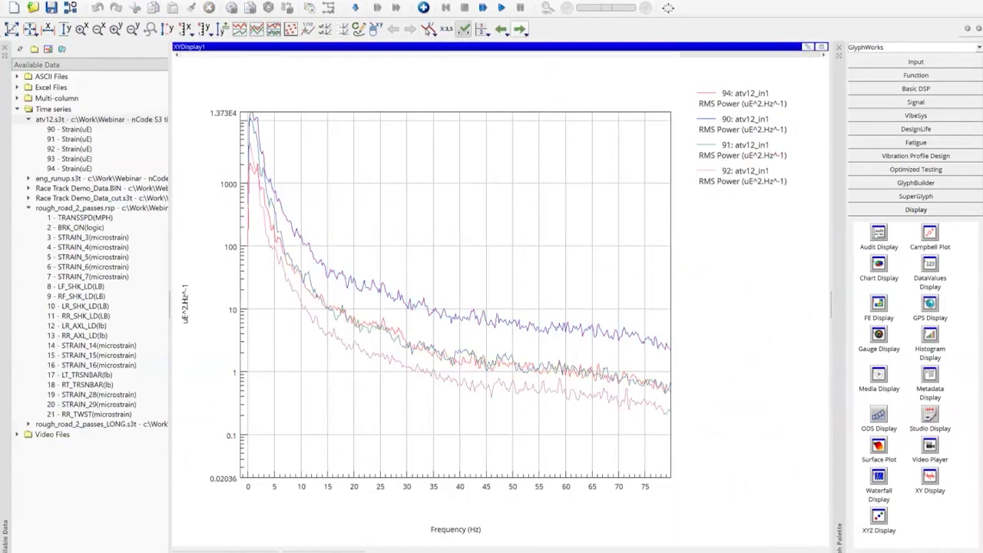
left_click(520, 29)
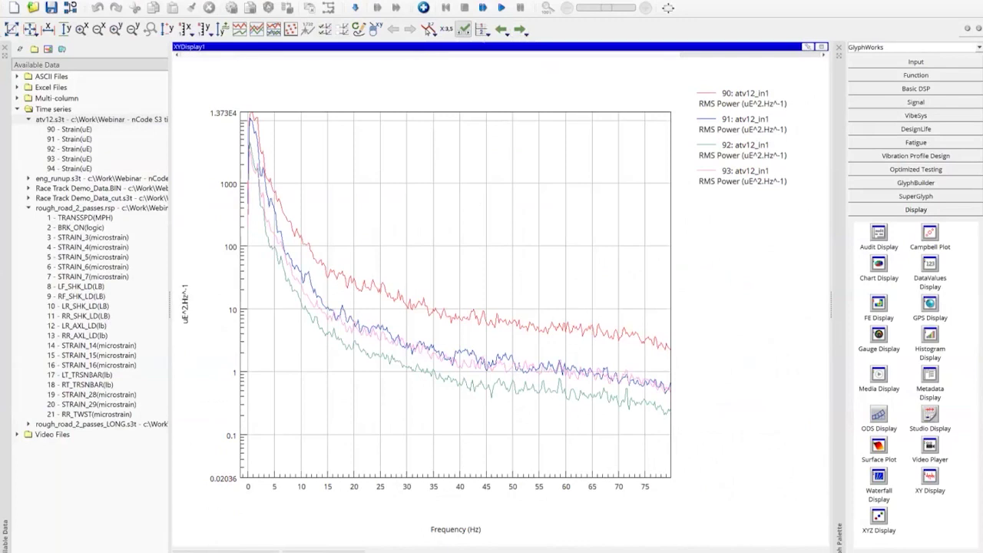
- Check the channels-per-plot list without changing it, then restore the full flow layout
left_click(484, 31)
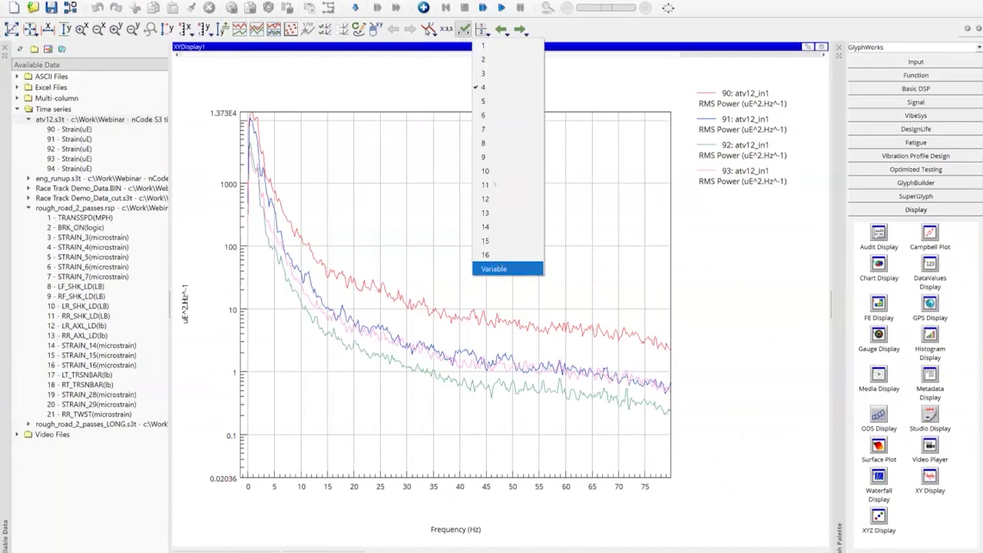
left_click(494, 269)
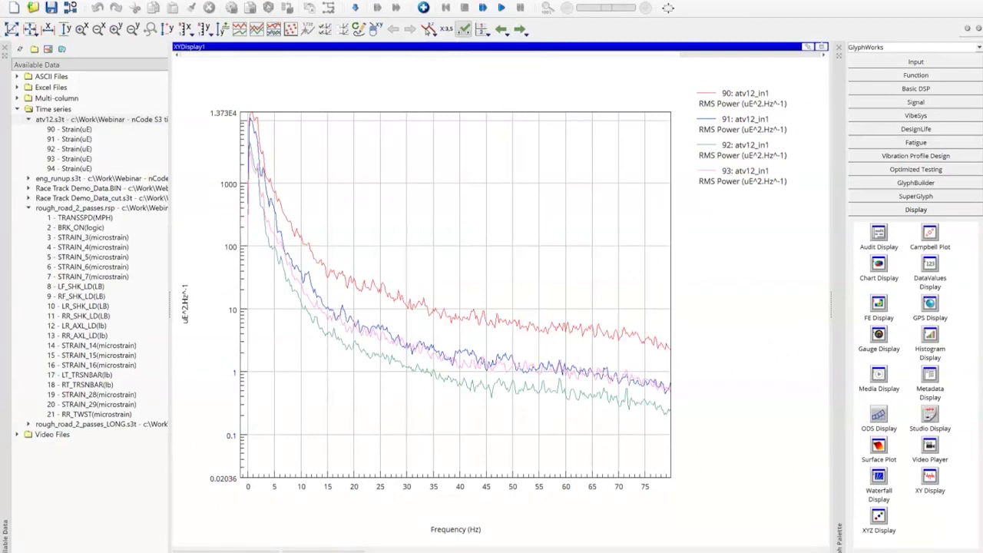
left_click(822, 47)
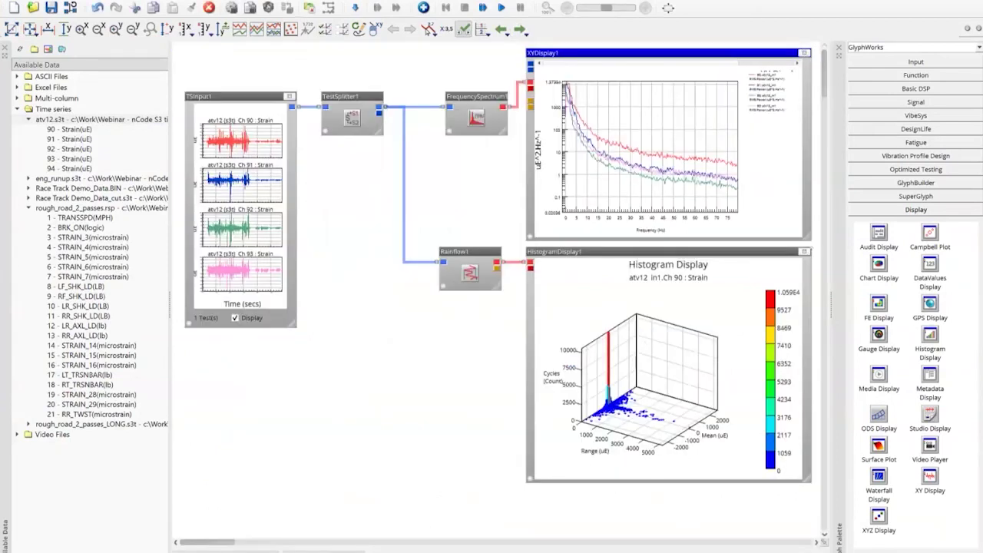
- Maximize the rainflow histogram, rotate it to view from the Mean-axis side, then restore the flow
left_click(805, 251)
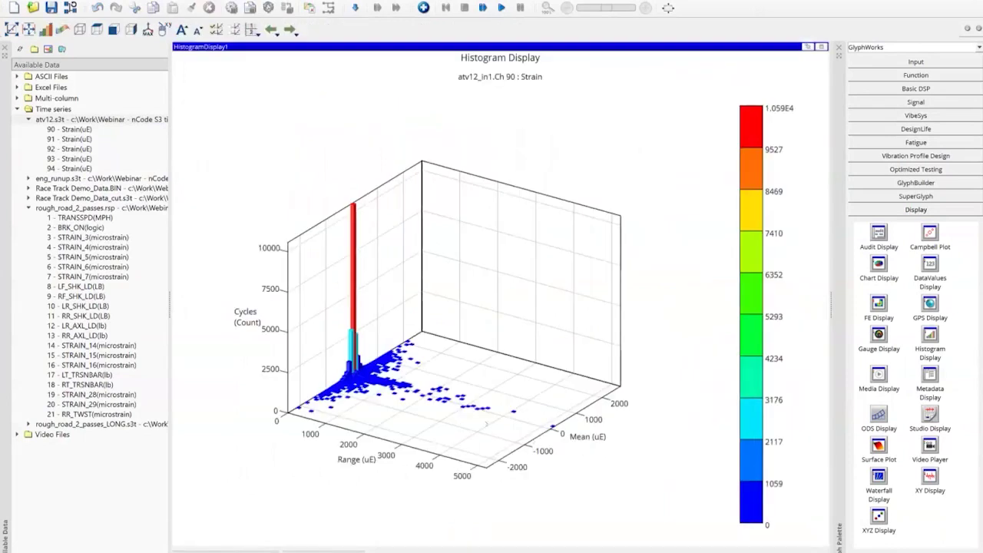
left_click_drag(487, 423, 440, 428)
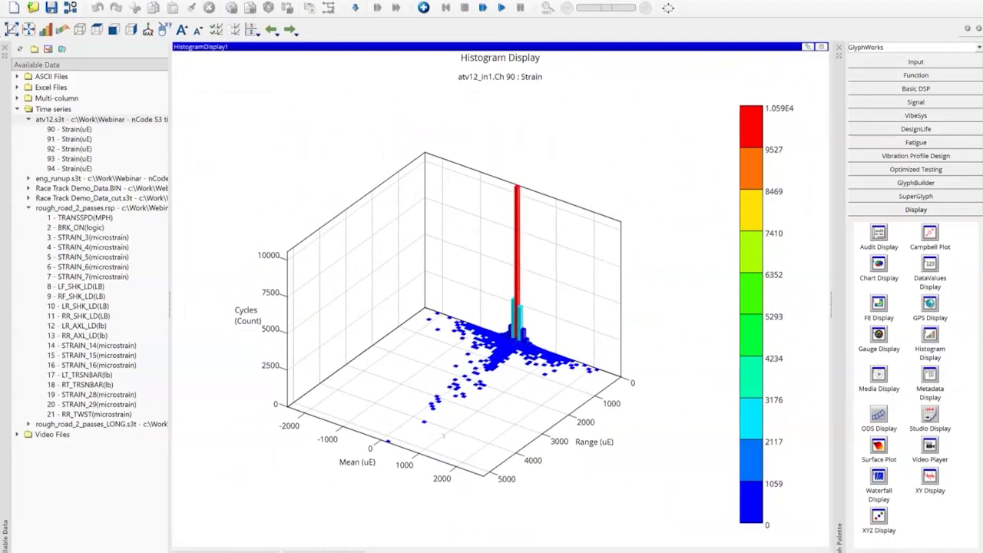
left_click_drag(456, 452, 428, 452)
left_click_drag(515, 443, 460, 453)
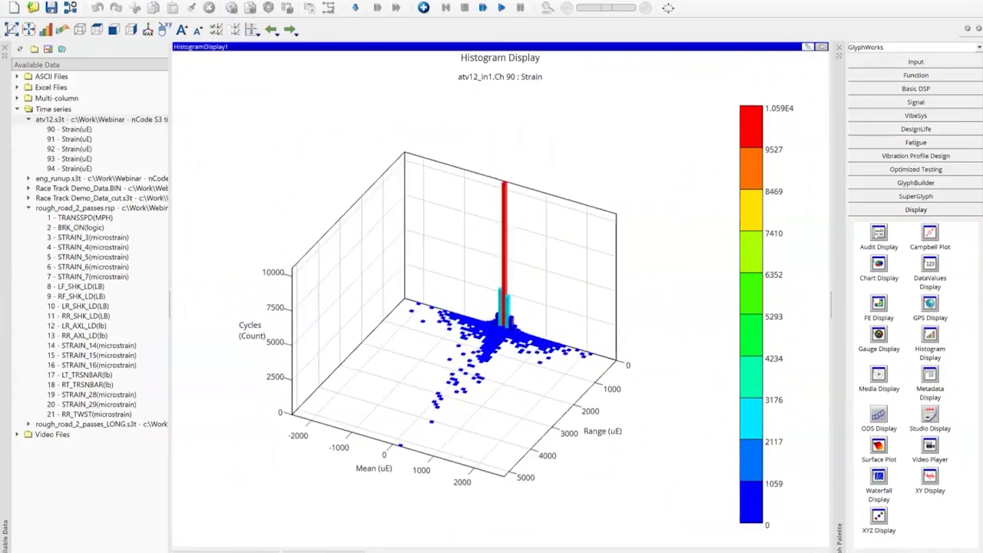
left_click(821, 47)
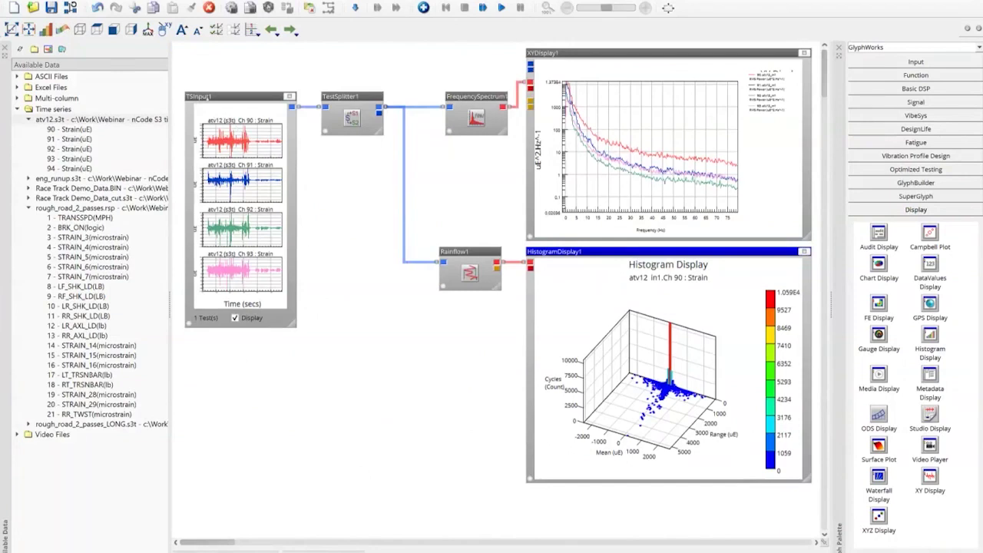
- Swap TSInput1's atv12 test for rough_road_2_passes_LONG.s3t and rerun the flow
right_click(208, 97)
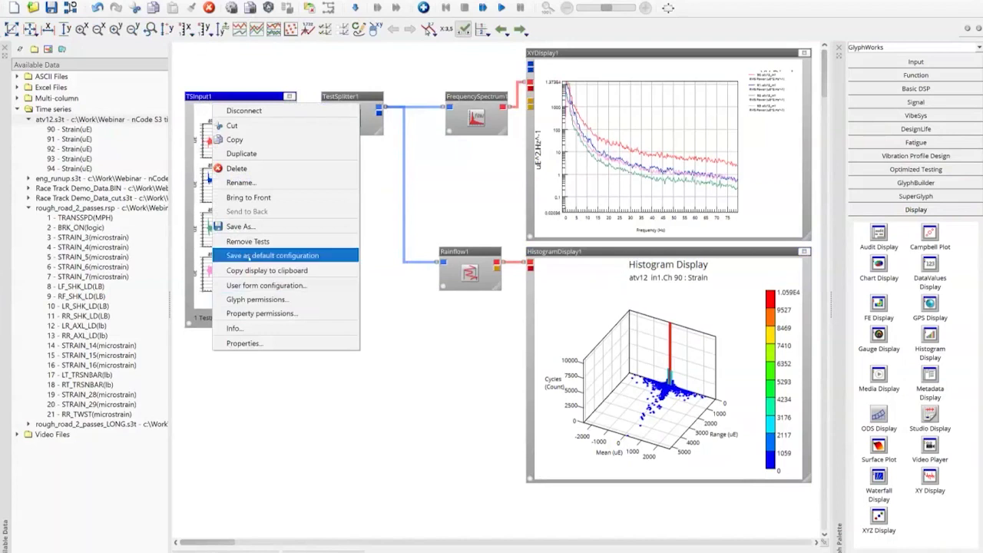
left_click(248, 241)
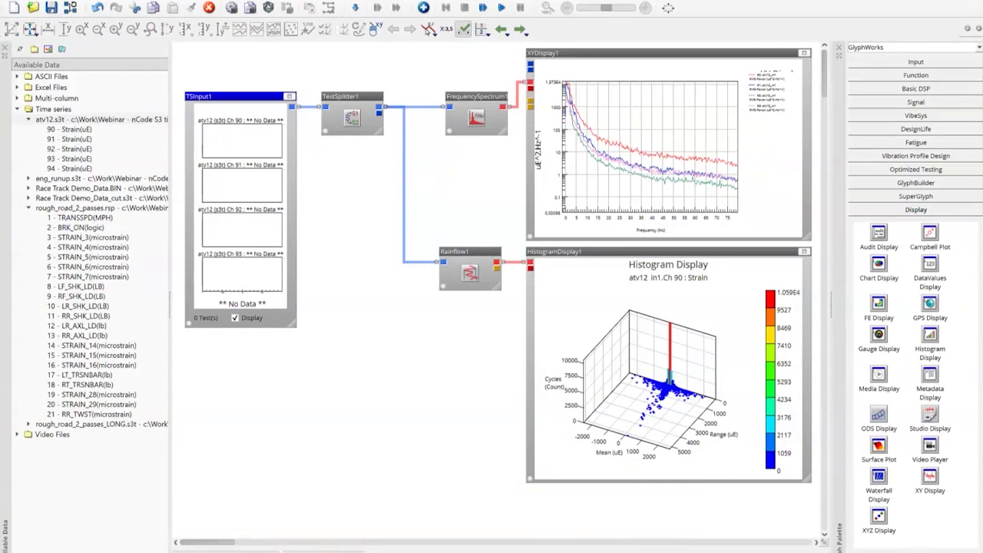
left_click(63, 208)
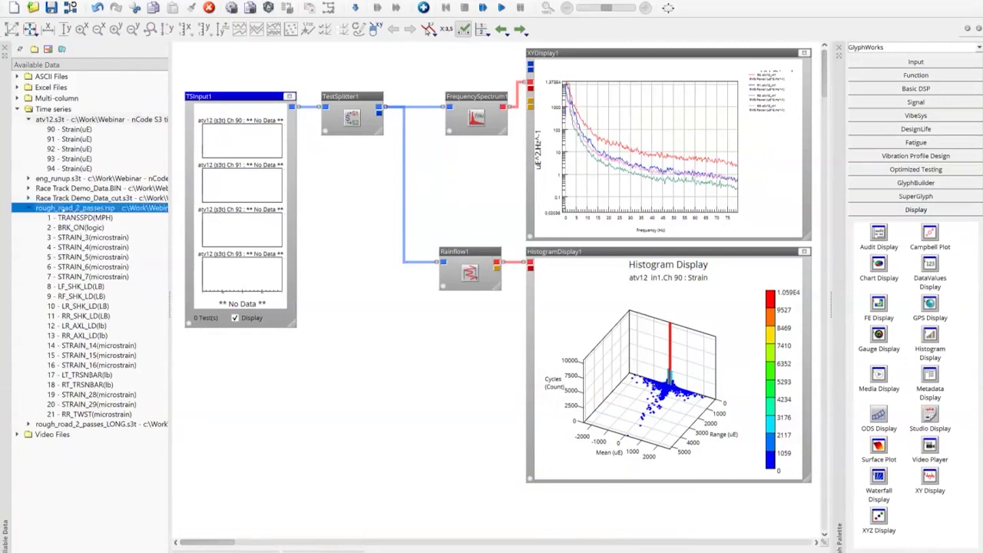
left_click(100, 424)
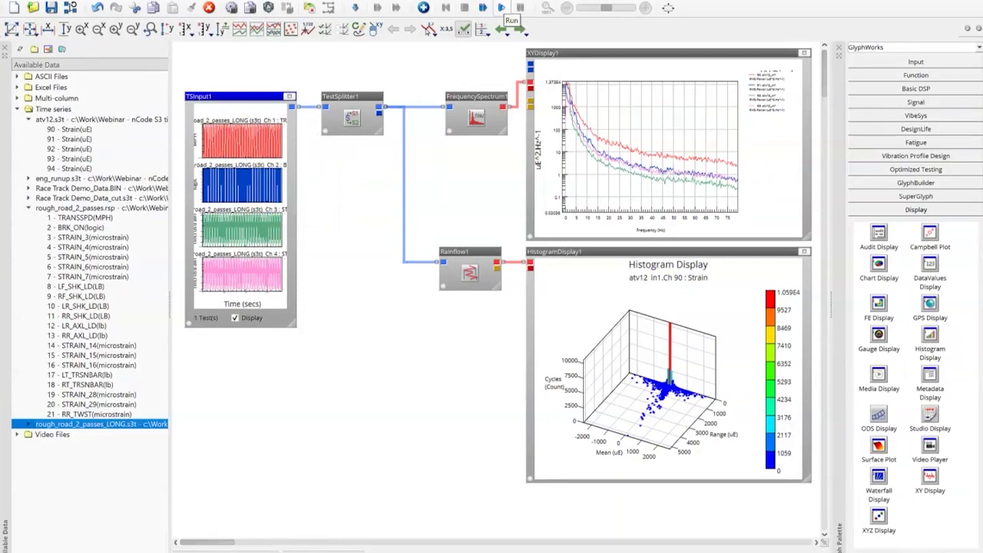
left_click(501, 8)
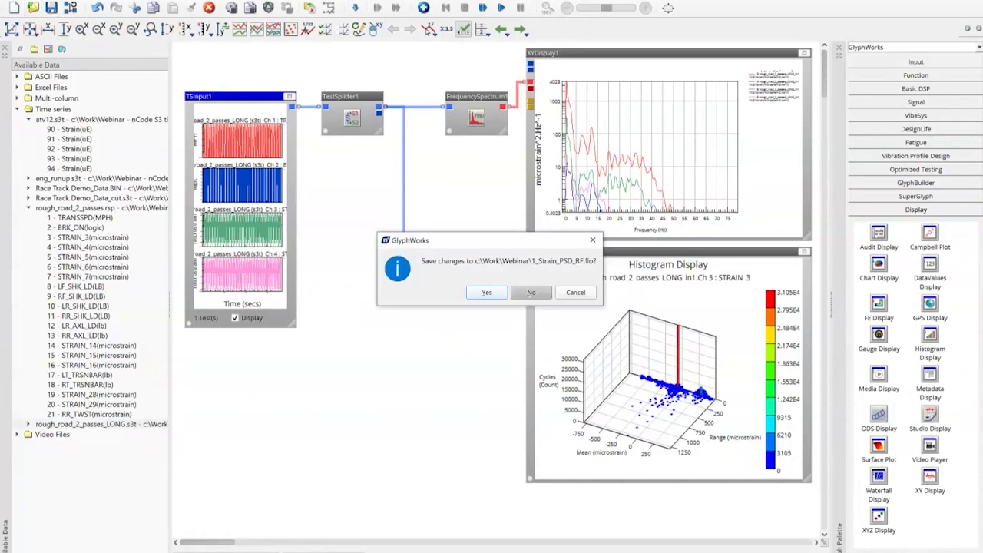
- Discard unsaved changes and open the 2_GPS_NEW flow
left_click(531, 293)
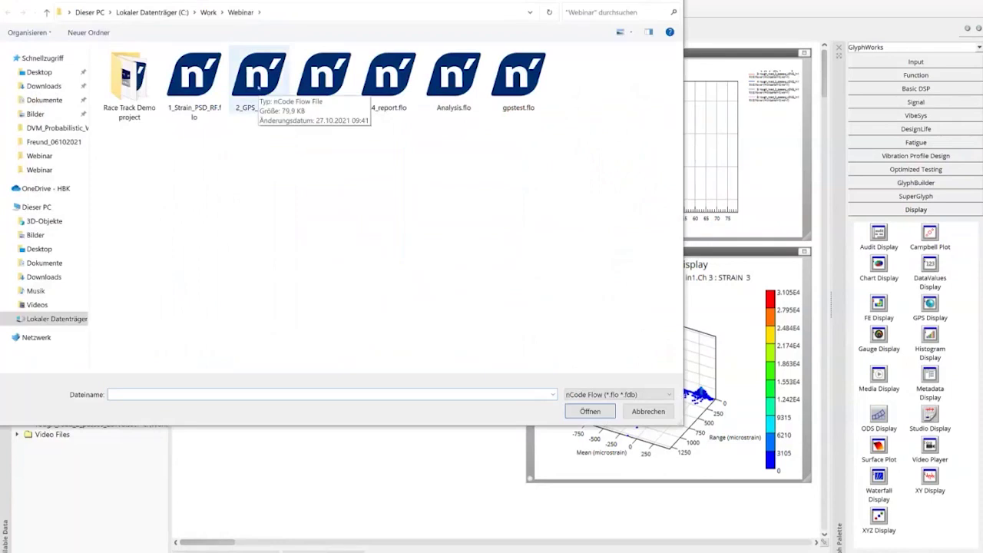
left_click(259, 87)
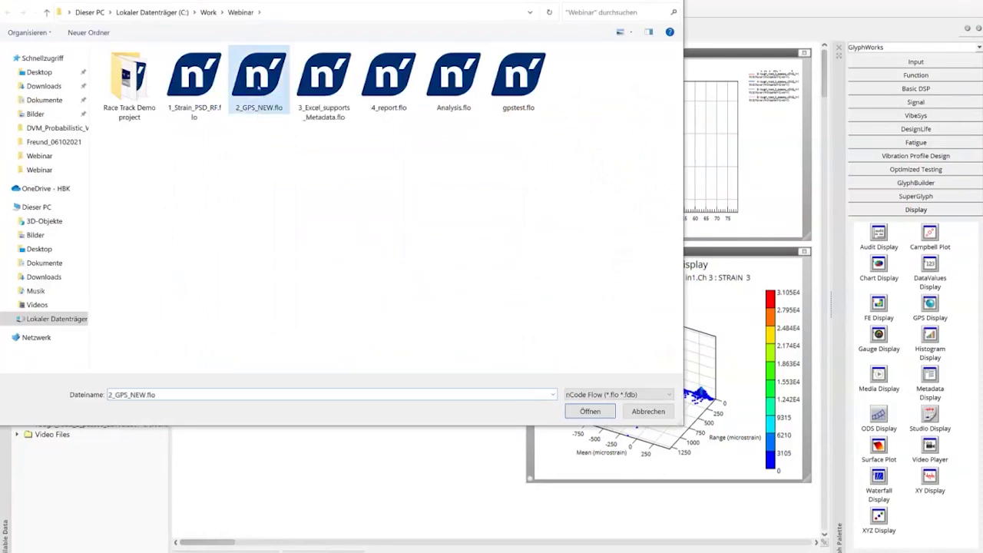
double_click(259, 86)
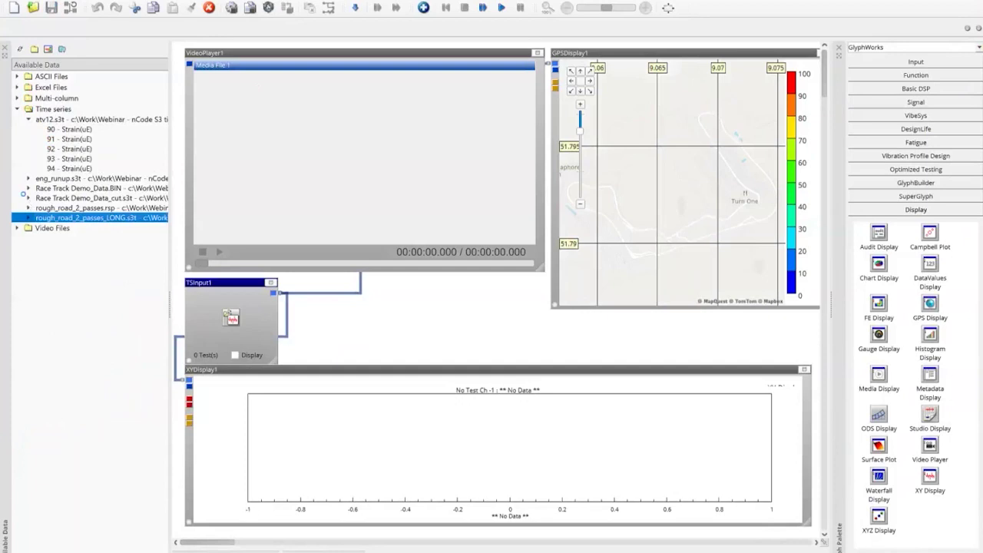
- Run the flow on Race Track Demo_Data_cut.s3t and load the Outing_003_Kamera_1.avi video
left_click(56, 199)
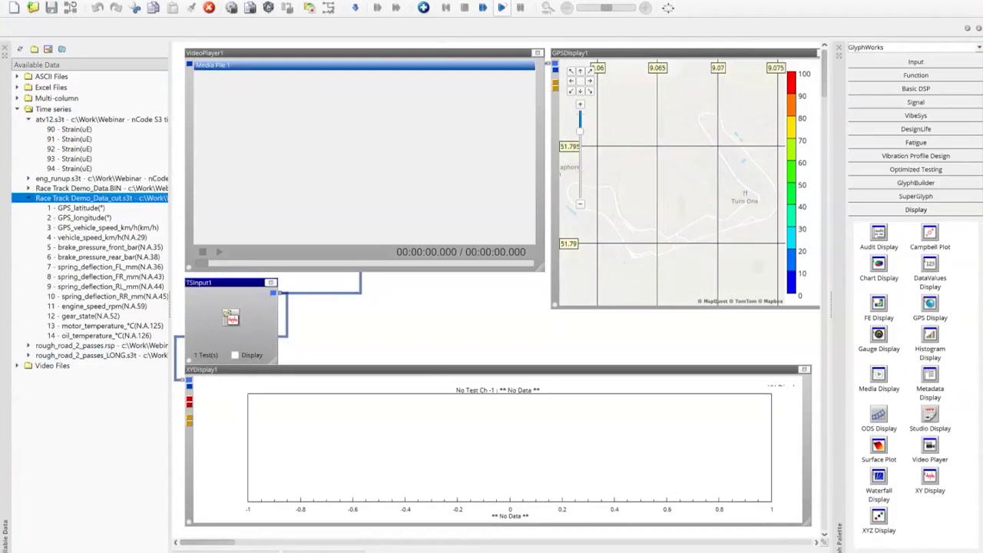
left_click(502, 7)
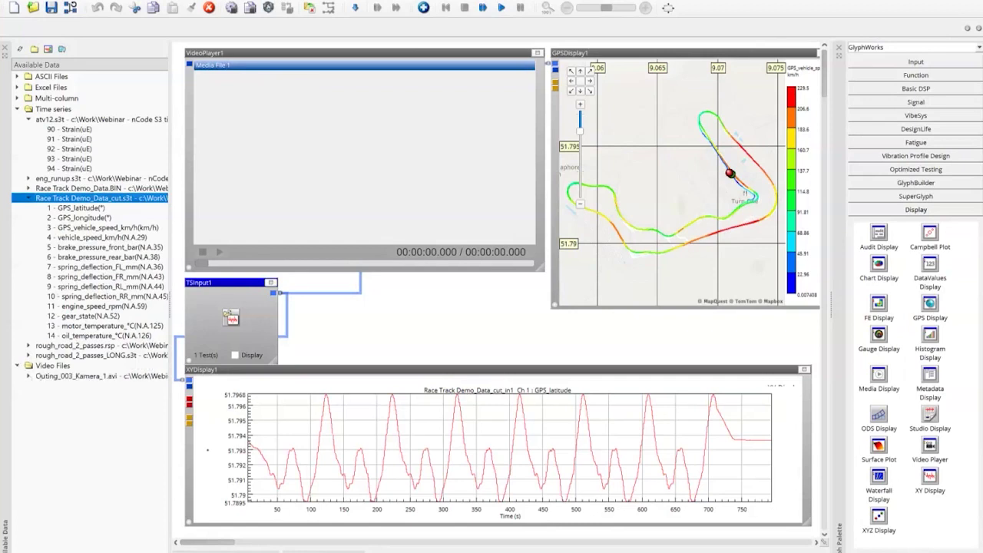
key("End")
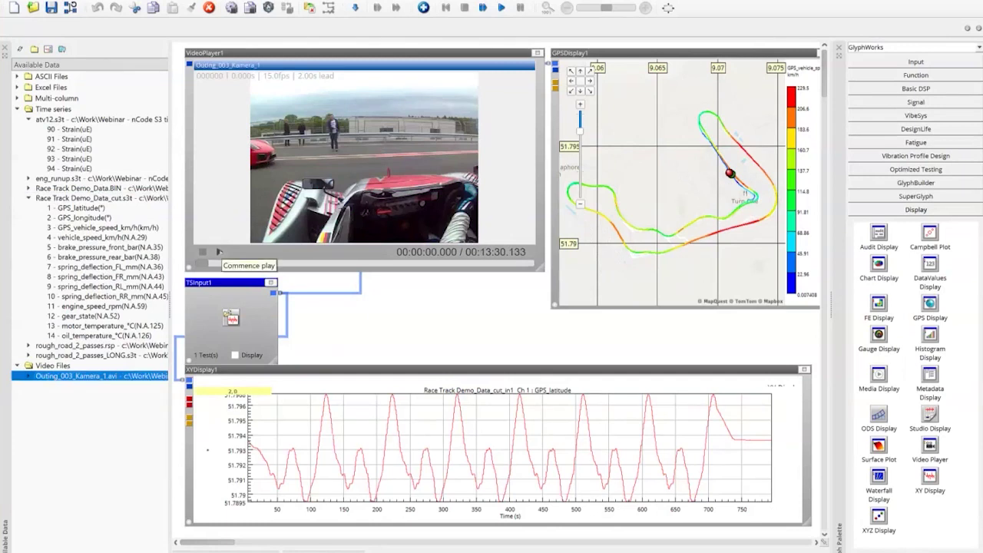
- Play the onboard video in sync with the GPS track, then begin opening another flow
left_click(219, 251)
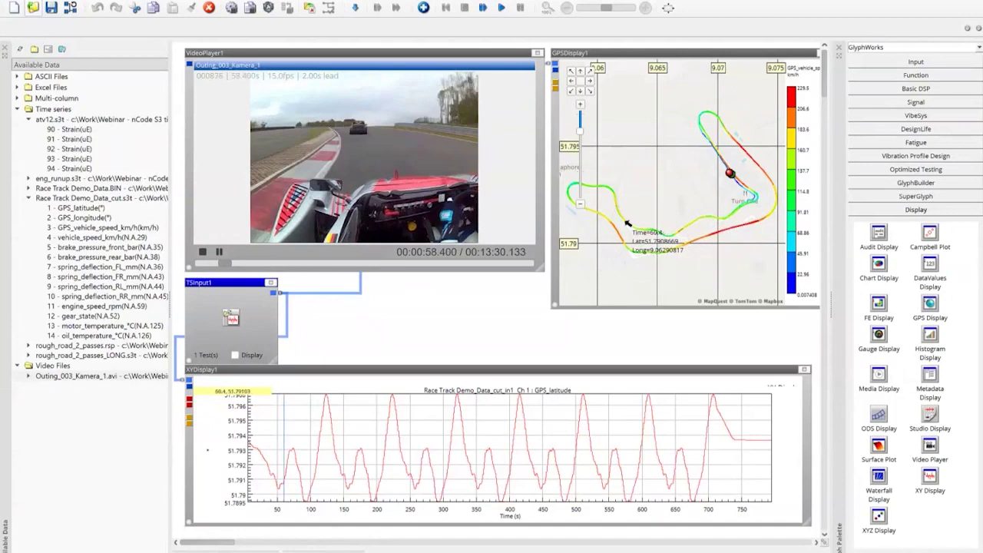
key("alt+F4")
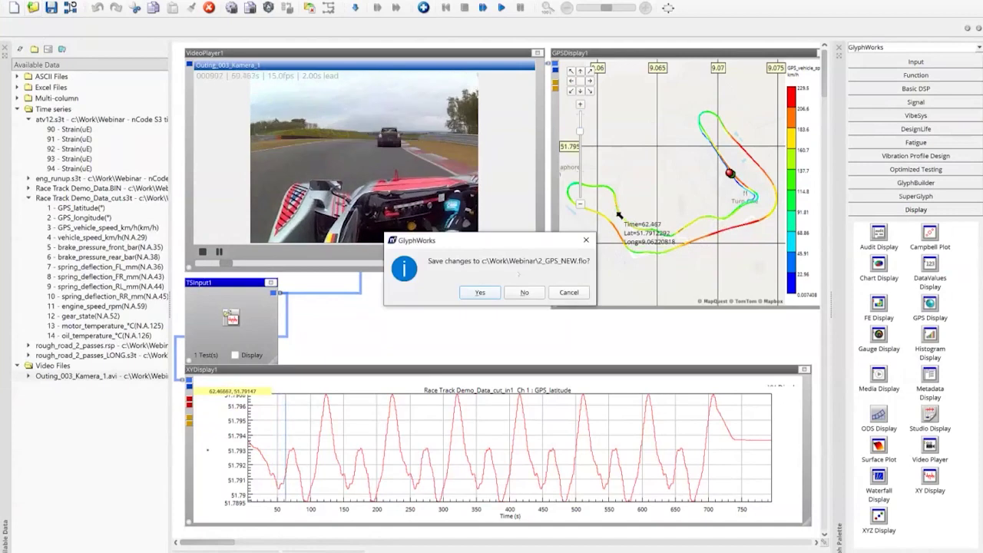
- Discard GPS flow changes, open 3_Excel_supports_Metadata.flo, and assign Metadata_from_Excel.xlsx to ExcelInput1
key("Tab")
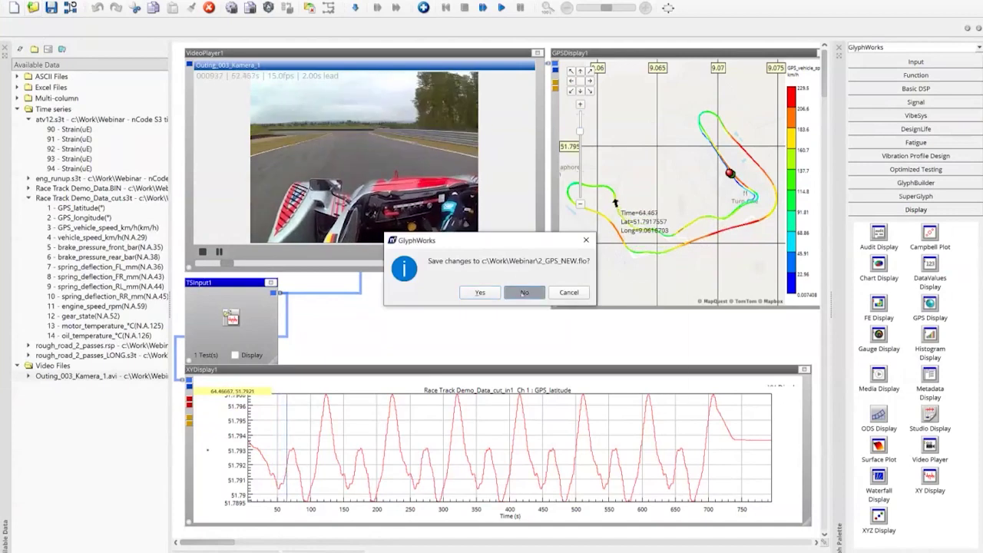
left_click(524, 292)
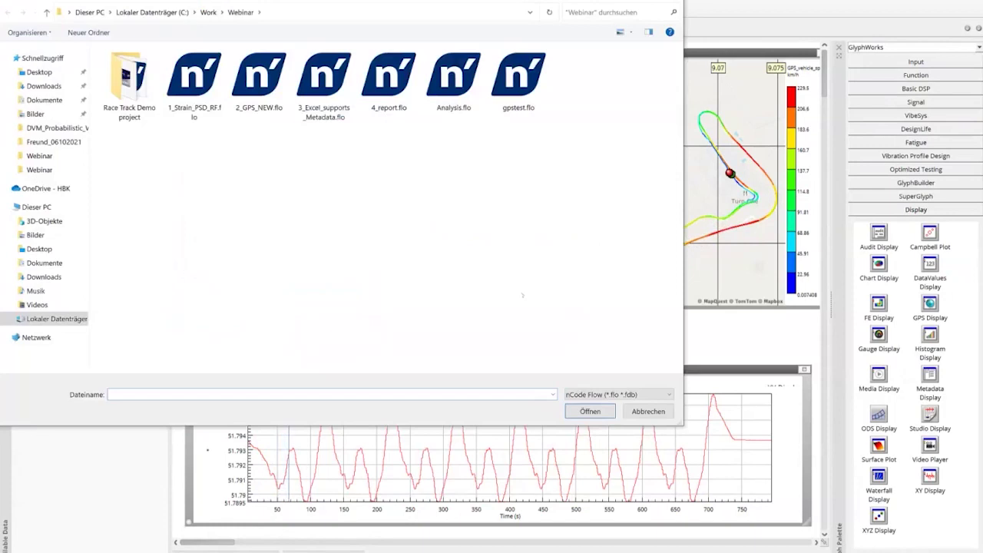
double_click(318, 83)
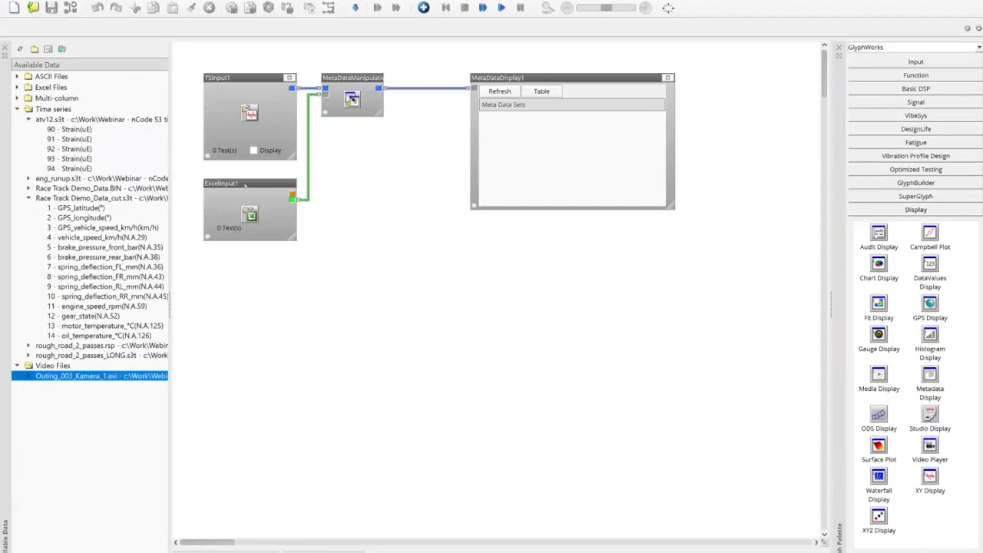
left_click(245, 184)
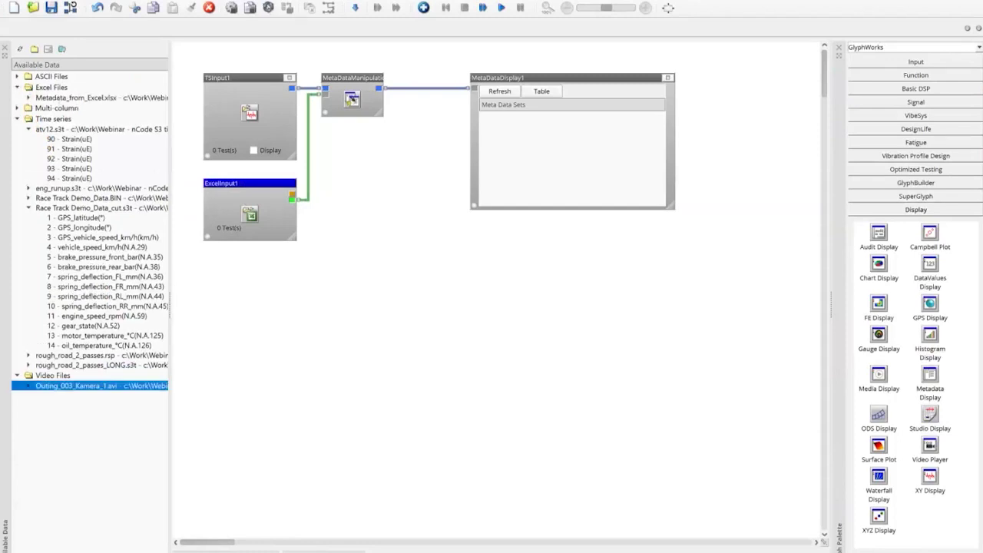
left_click(68, 97)
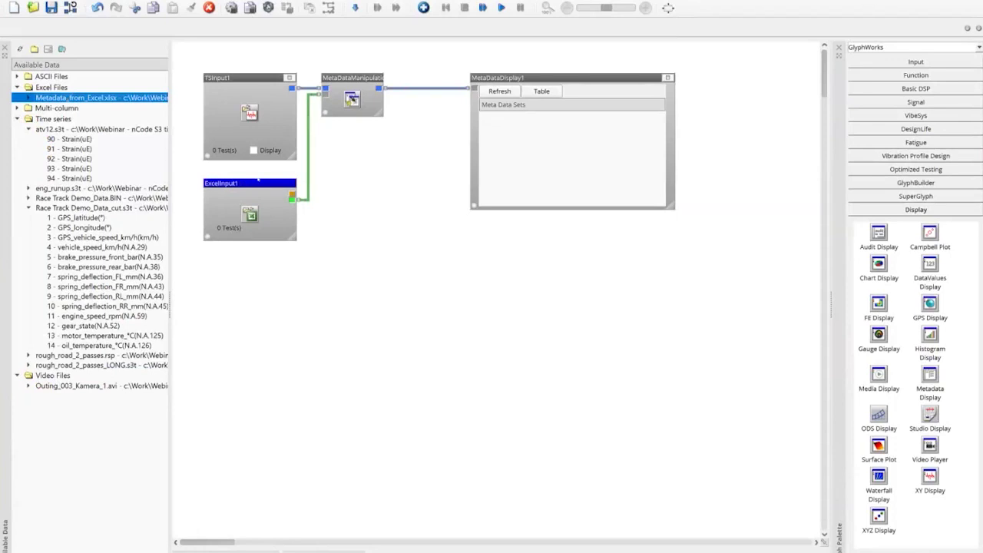
- Set ExcelInput1's Test Metadata Cells to Sheet1!A3:B8 in its properties
right_click(265, 185)
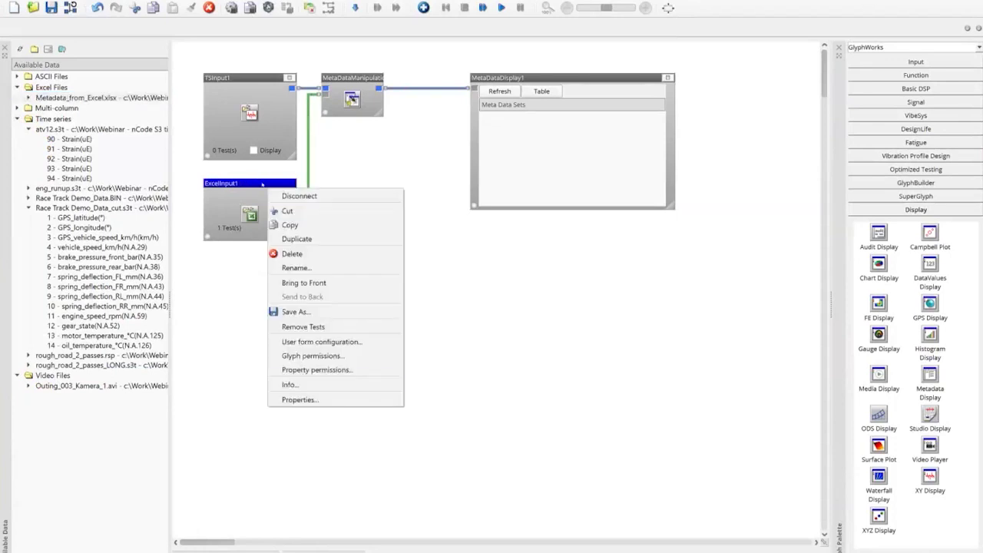
left_click(335, 400)
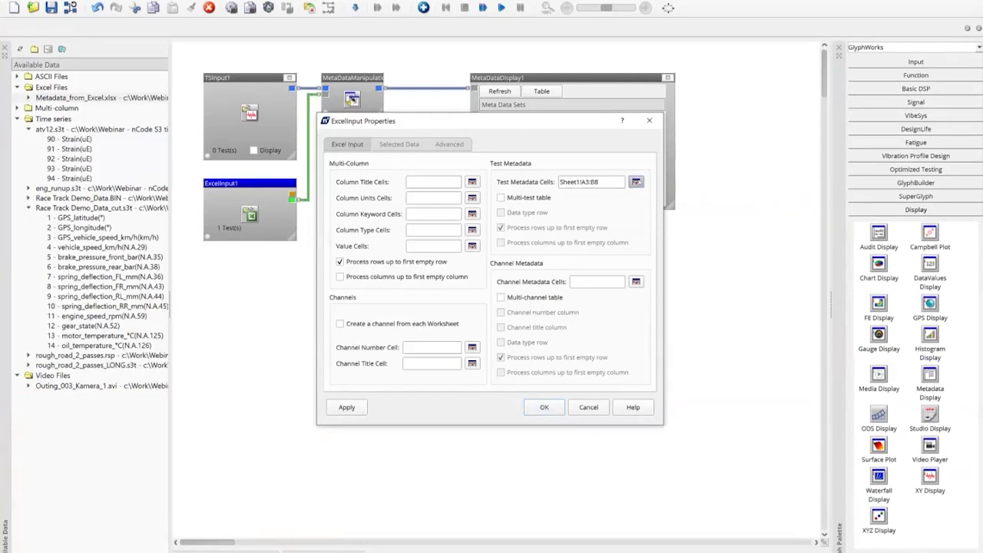
left_click(636, 181)
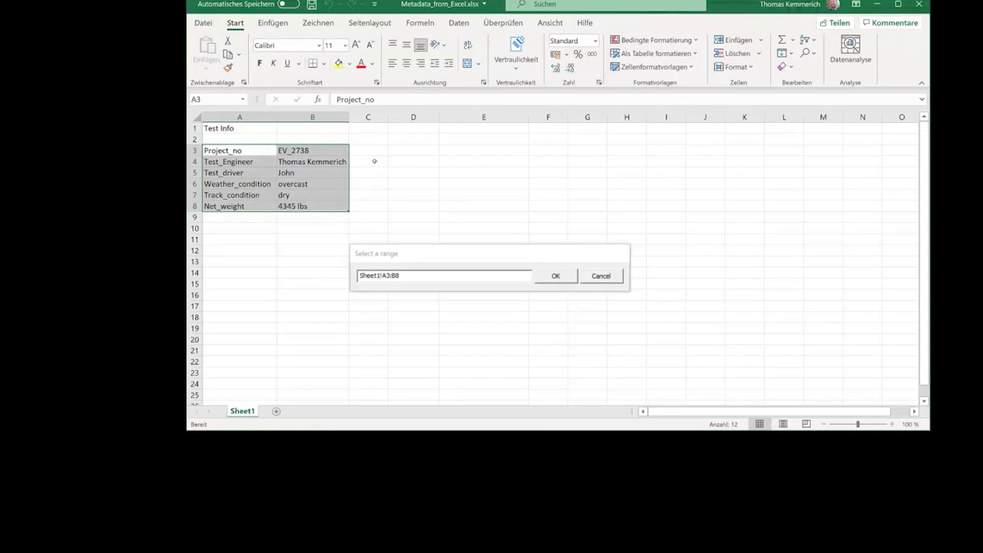
left_click(555, 275)
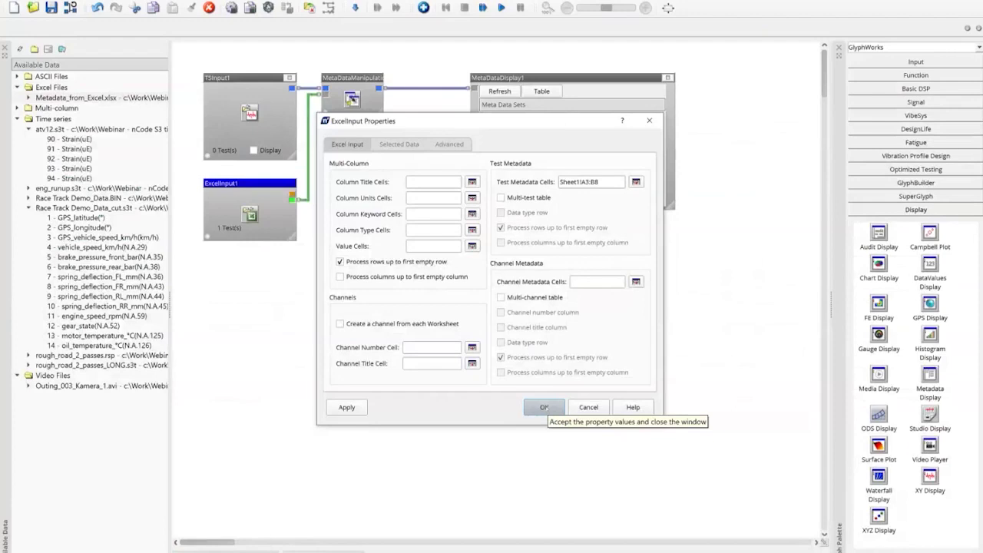
- Accept the ExcelInput properties, load atv12.s3t into TSInput1 and turn on its signal display
left_click(544, 407)
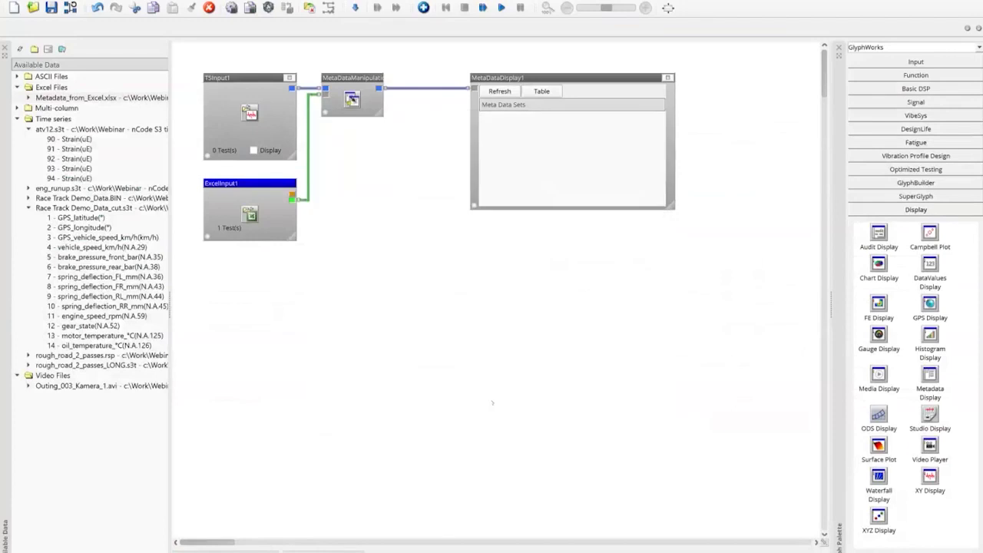
left_click(39, 130)
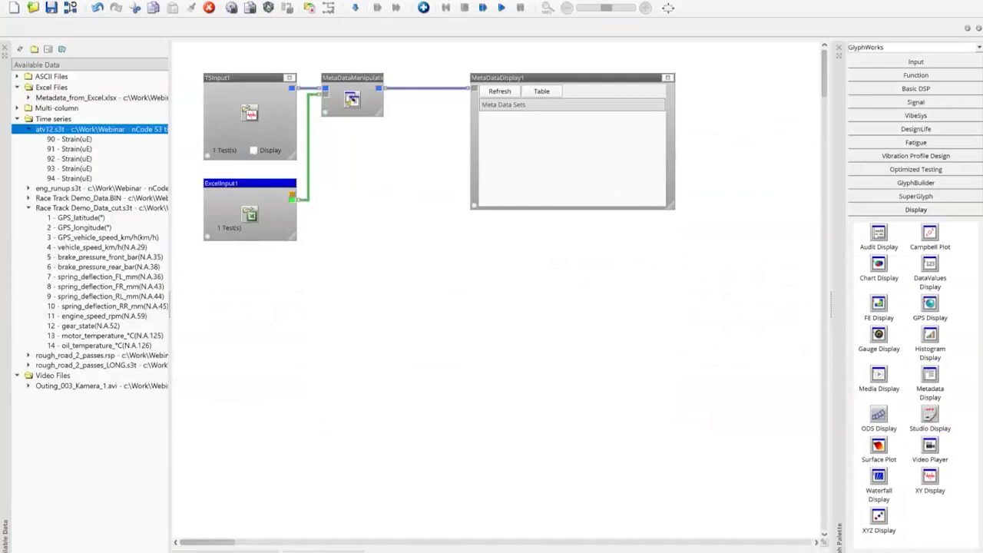
left_click(253, 150)
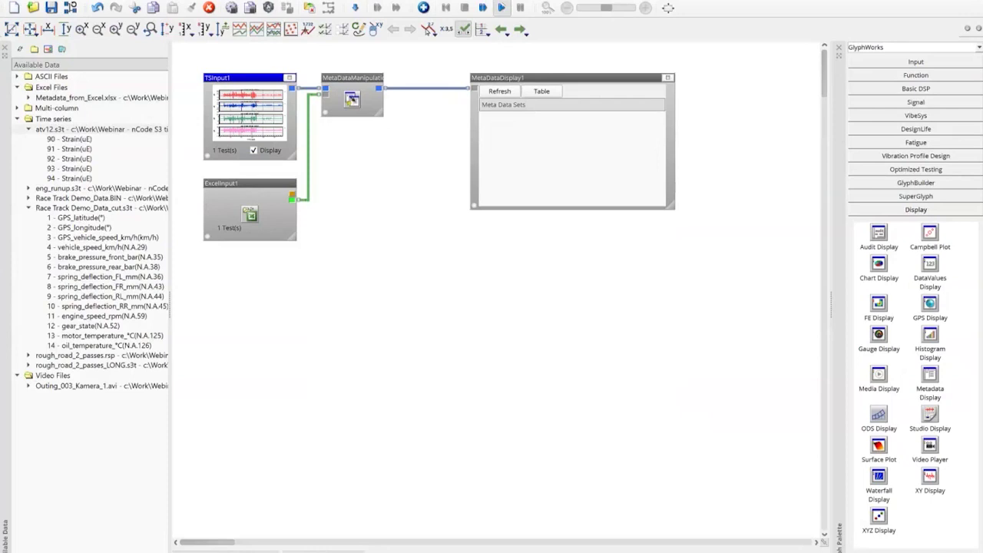
- Run the flow and expand Test Meta Data and ExcelInput1 in an enlarged MetaDataDisplay1
left_click(501, 8)
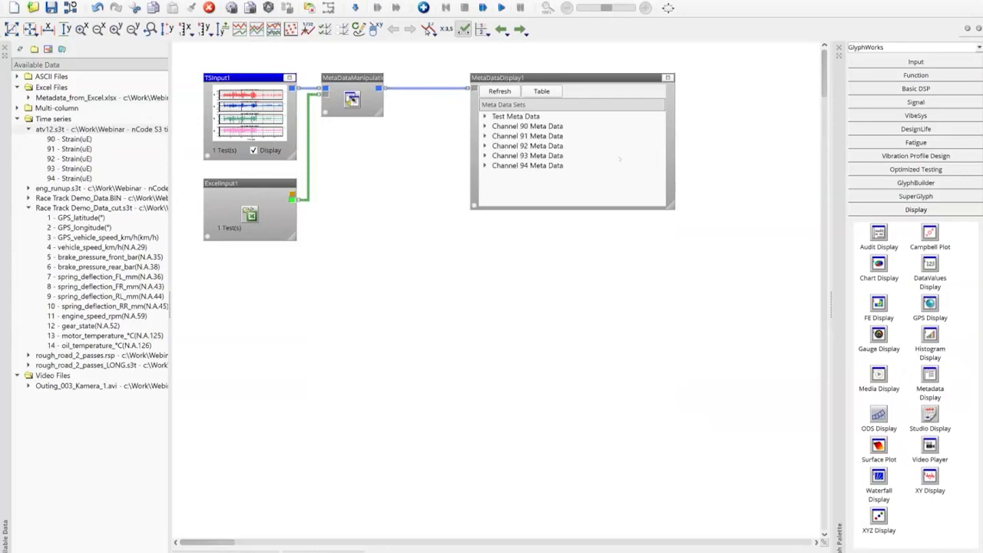
left_click_drag(673, 206, 810, 345)
left_click(485, 116)
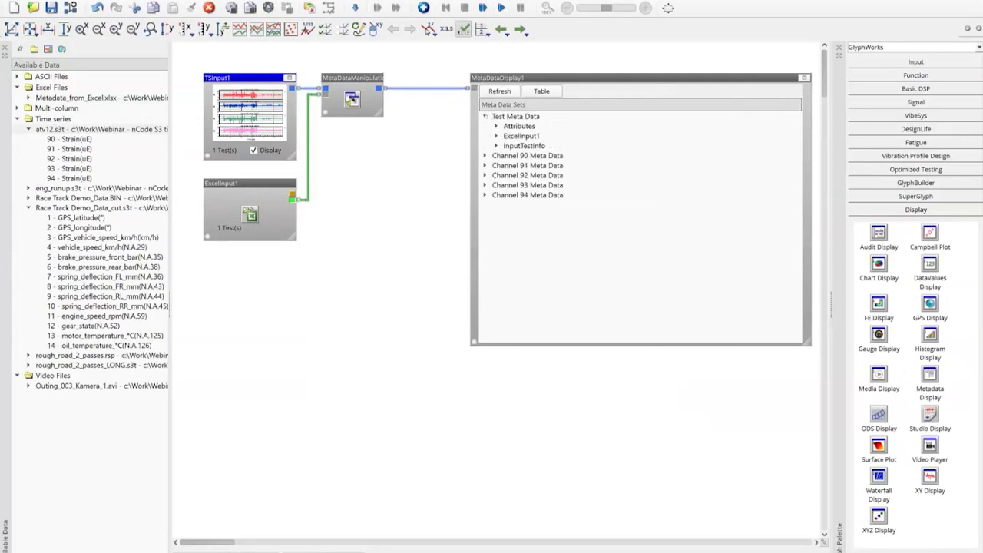
left_click(496, 136)
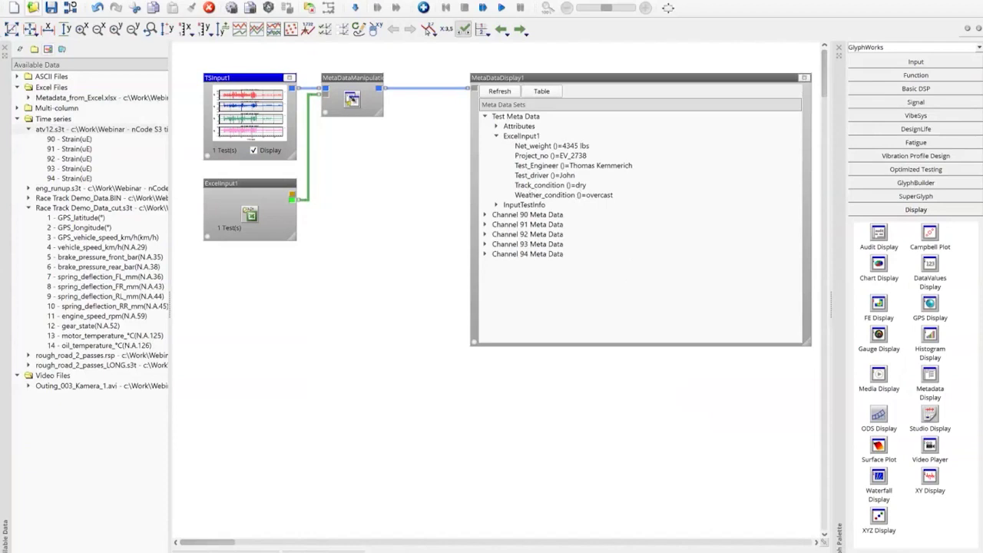
- Open 4_report.flo, declining to save changes to 3_Excel_supports_Metadata.flo
left_click(32, 8)
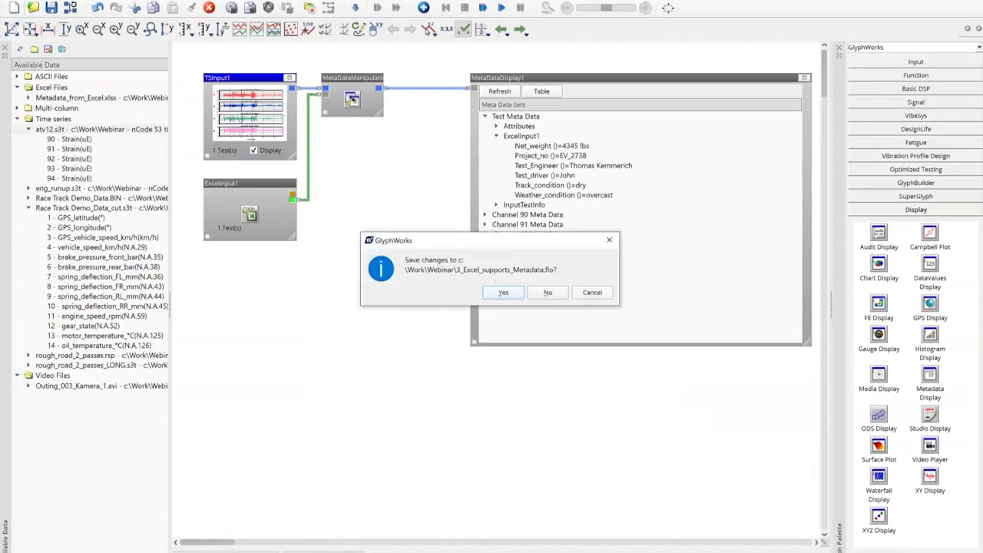
left_click(544, 296)
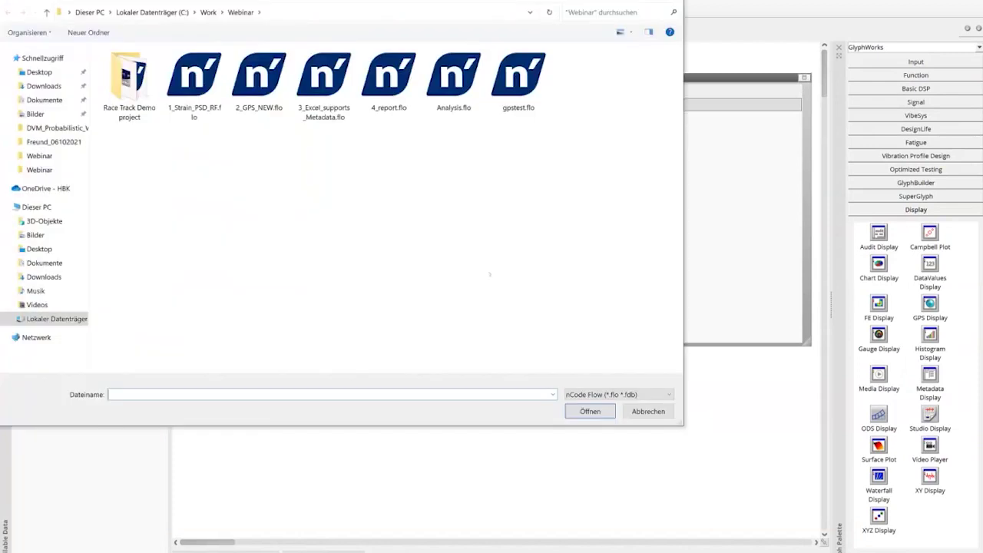
double_click(380, 81)
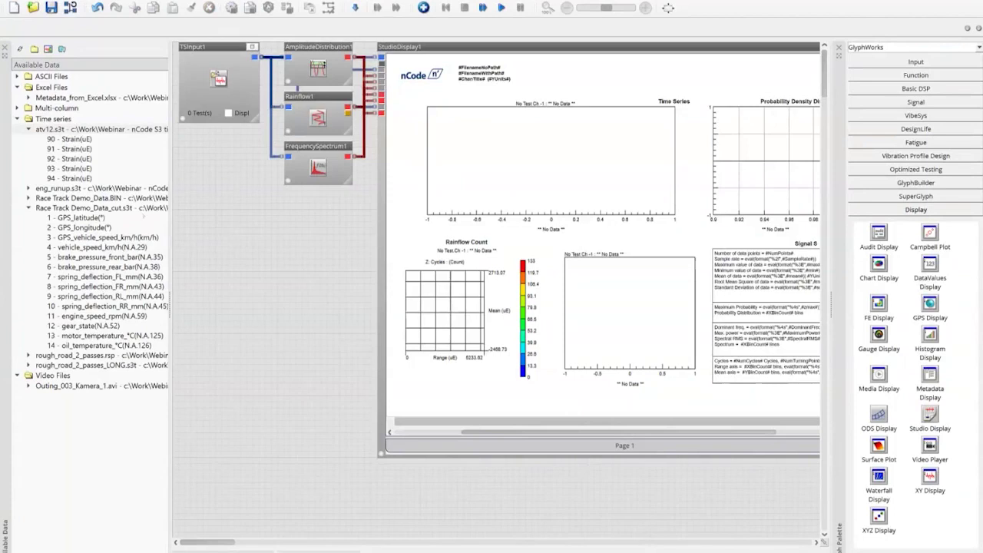
- Run the report flow on atv12.s3t with input display on, then activate StudioDisplay1
left_click(85, 129)
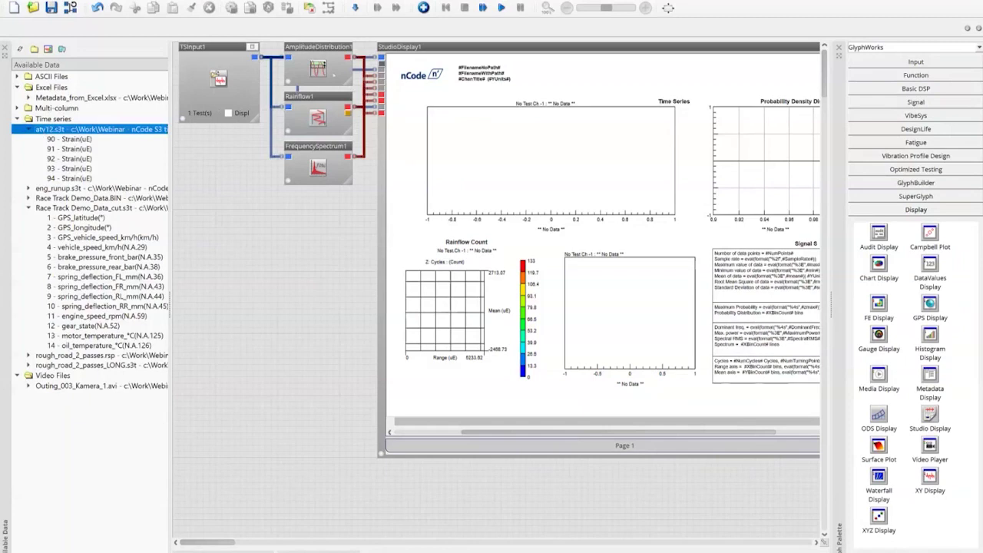
left_click(229, 113)
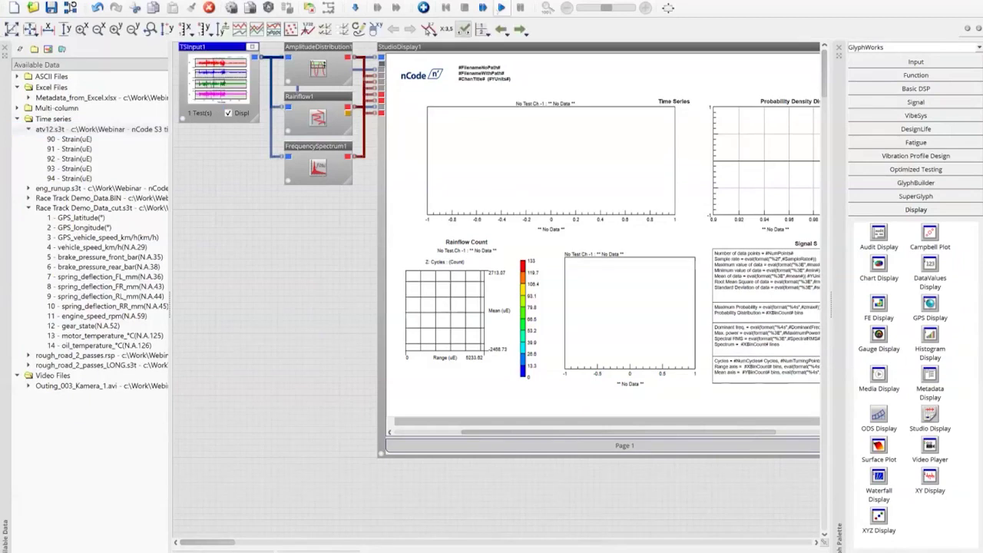
left_click(501, 7)
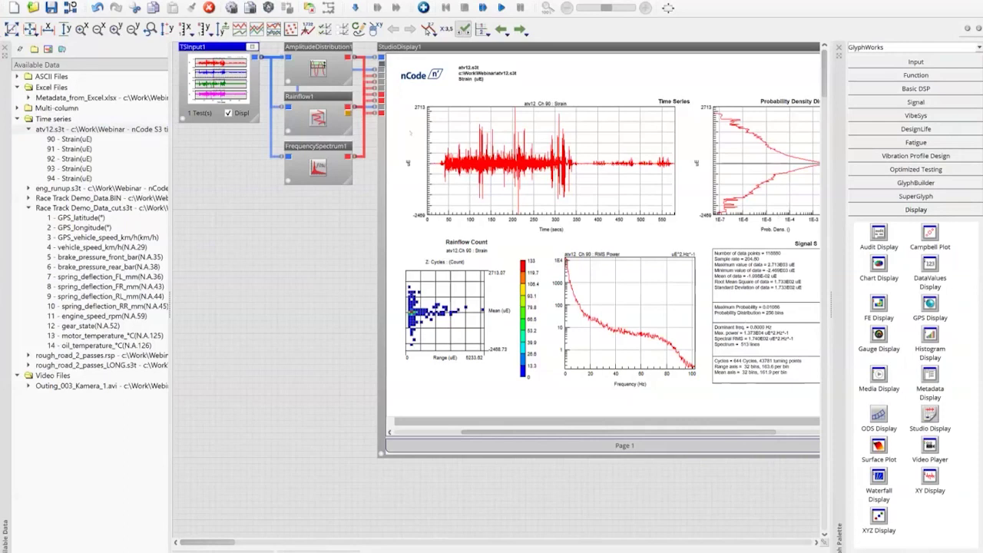
left_click(683, 110)
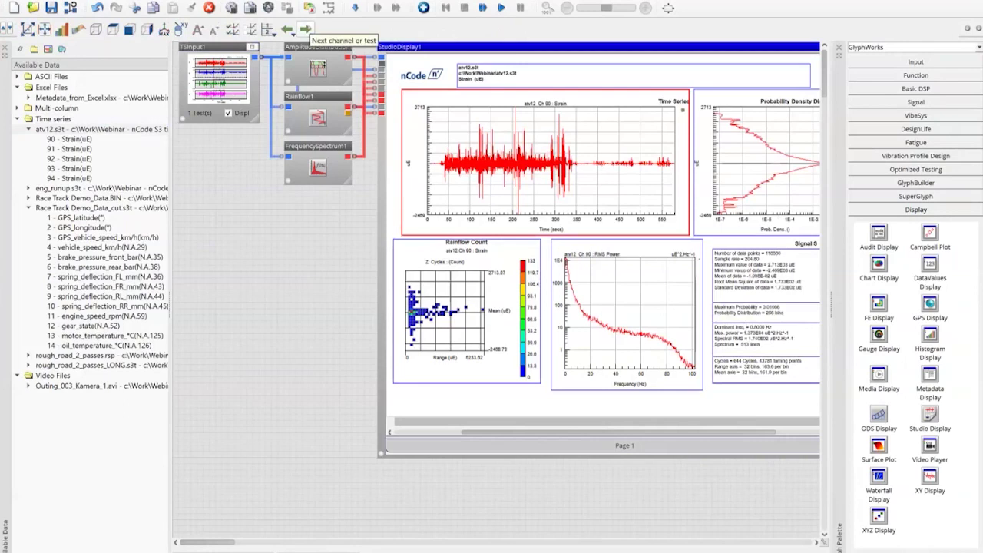
- Step the Studio report four channels forward to channel 94, then deactivate the display
left_click(306, 29)
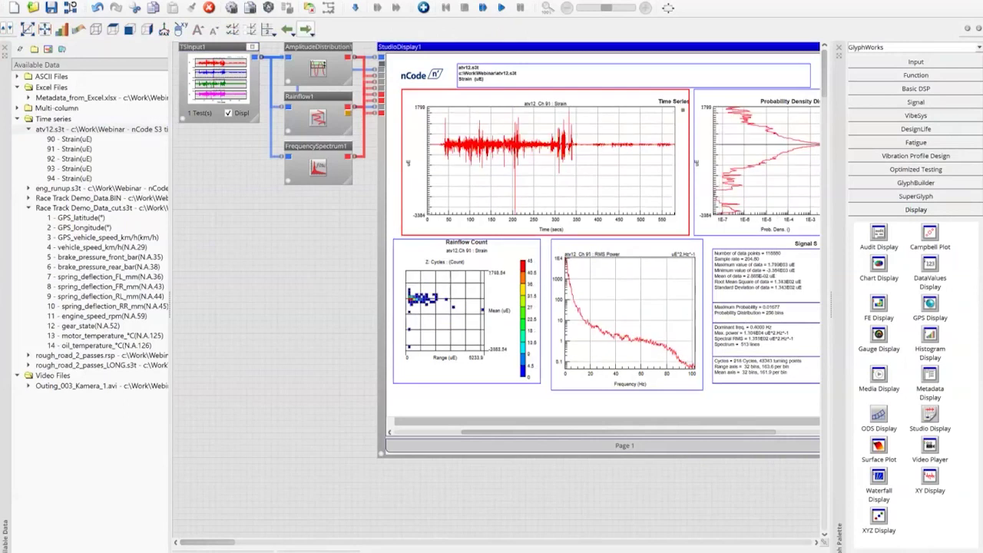
left_click(306, 29)
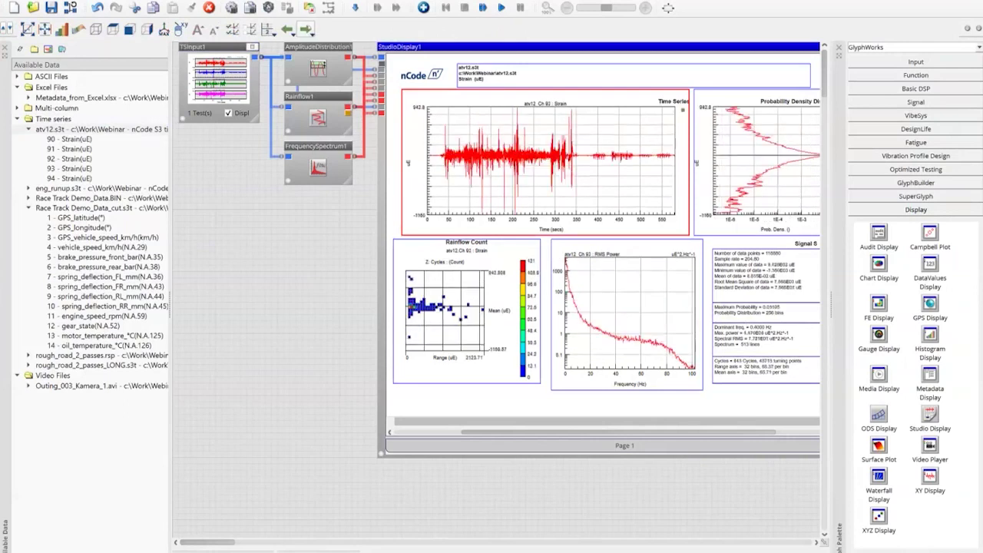
left_click(306, 30)
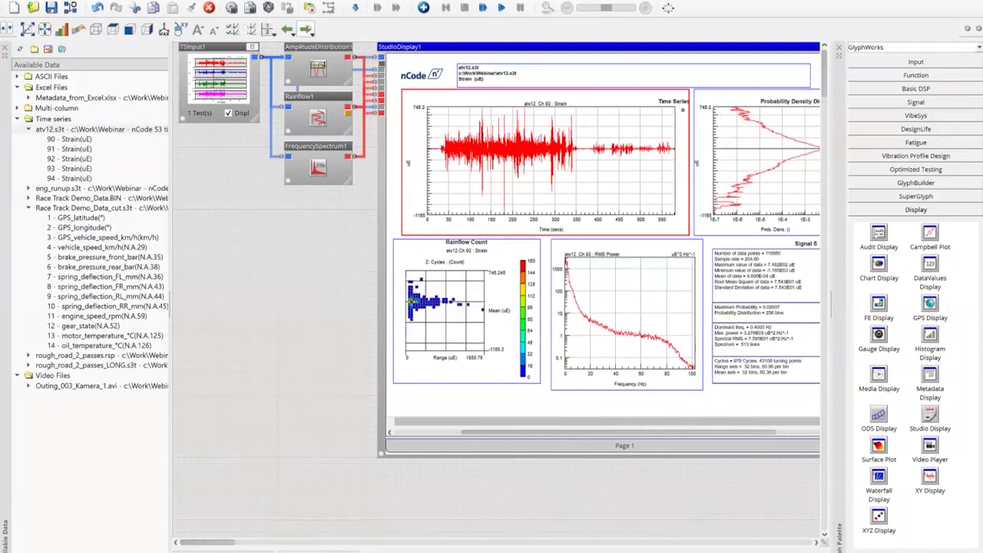
left_click(306, 29)
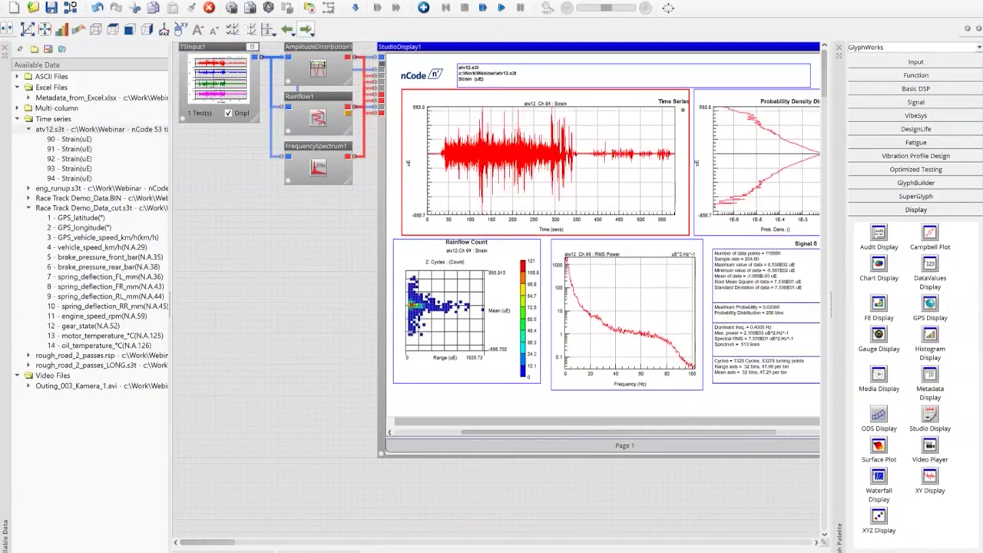
left_click(319, 289)
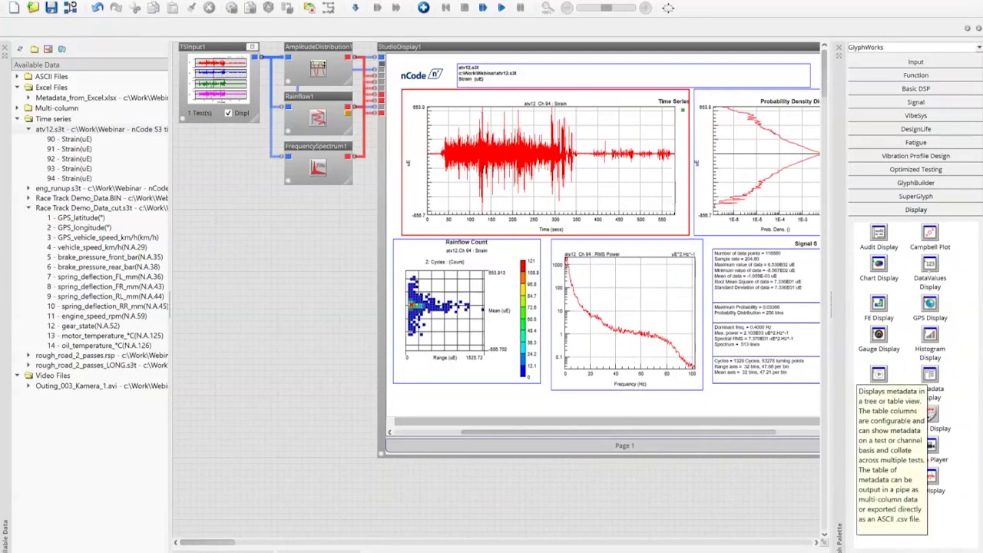
- Add a DataValues Display fed by TSInput1 and maximise it to view channel 90–94 strains
left_click(929, 263)
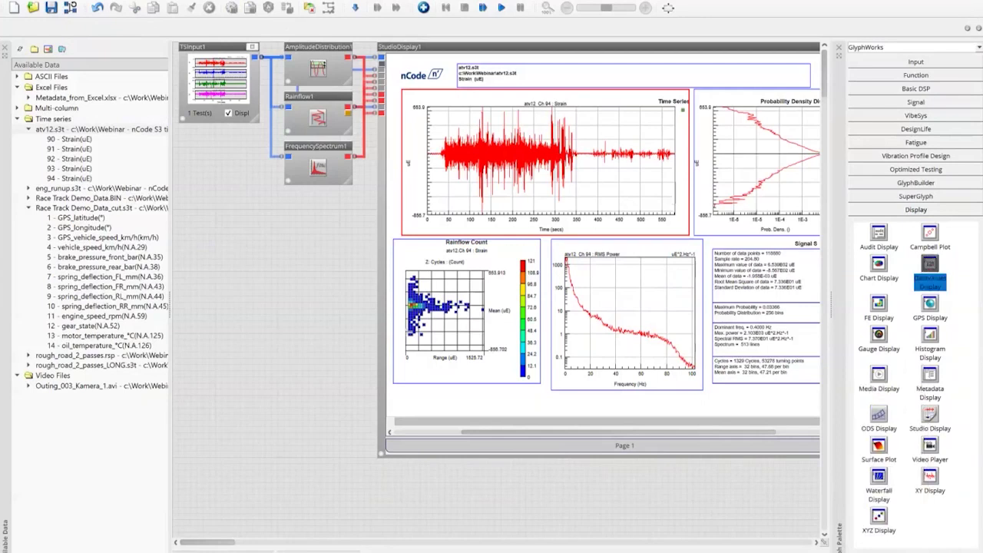
left_click_drag(212, 233, 211, 231)
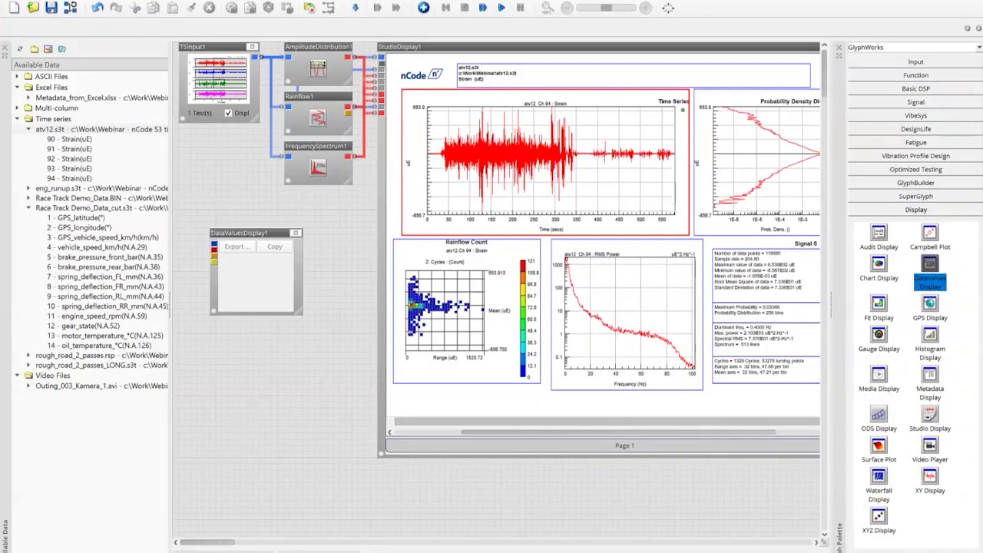
left_click_drag(262, 59, 214, 244)
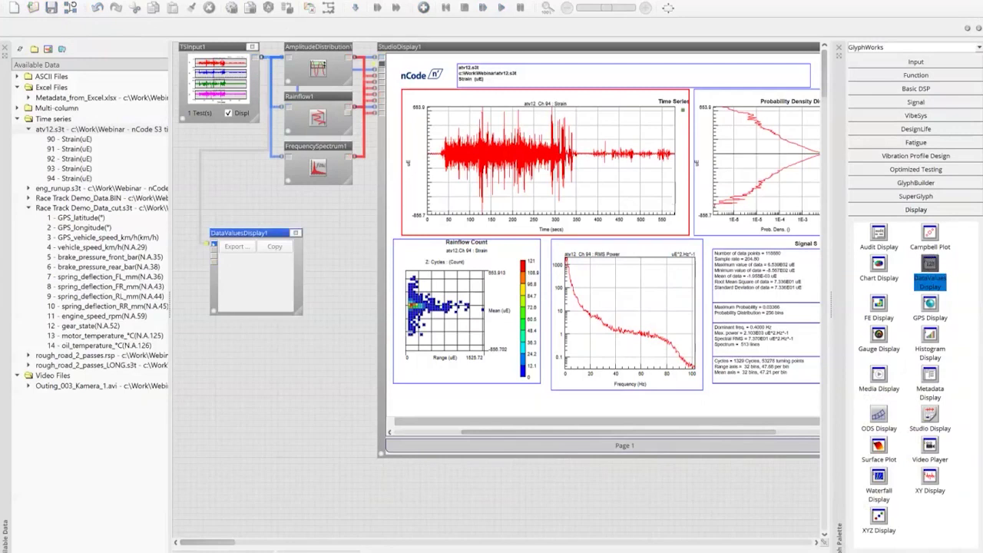
left_click(213, 244)
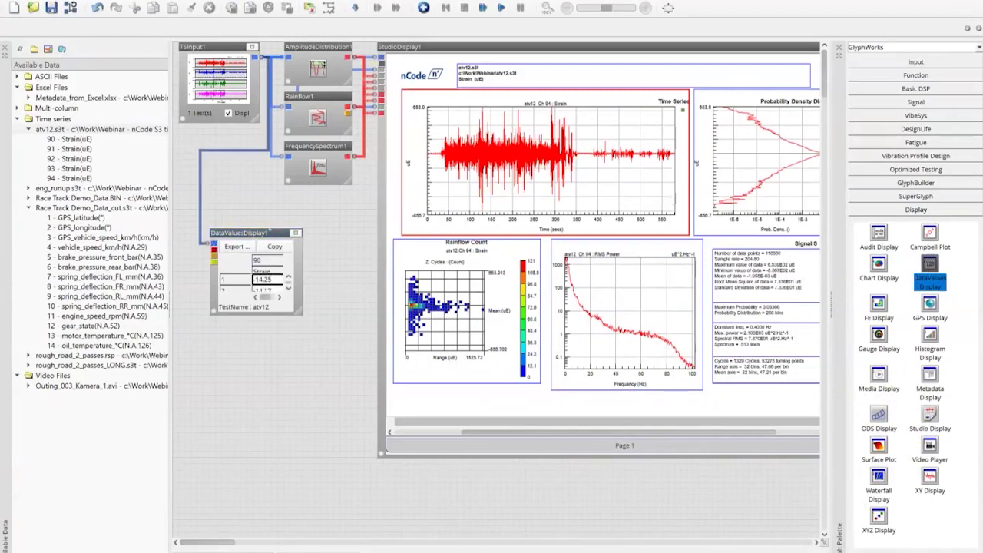
left_click(296, 232)
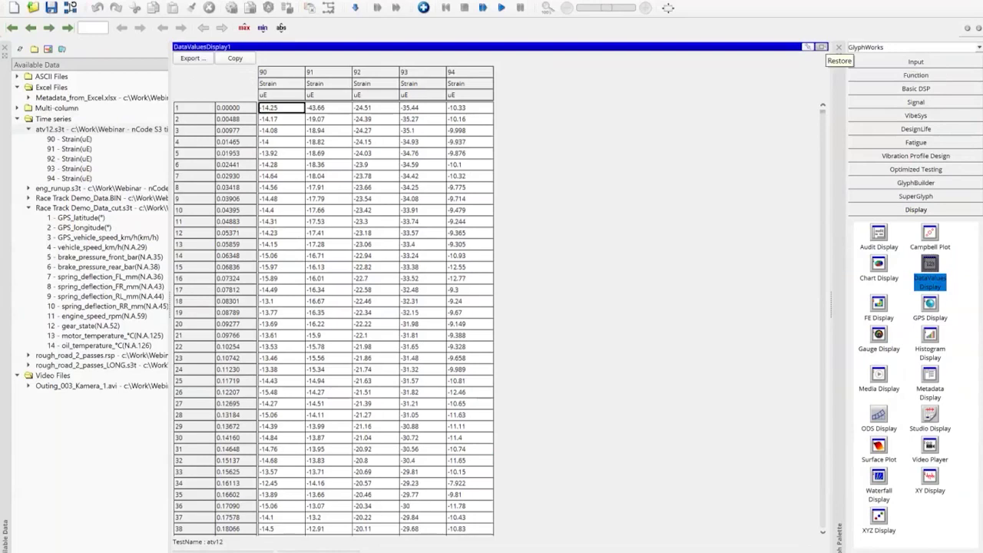
- Add a second DataValues Display fed by FrequencySpectrum1, inspect its PSD values maximised, then restore it
left_click(822, 47)
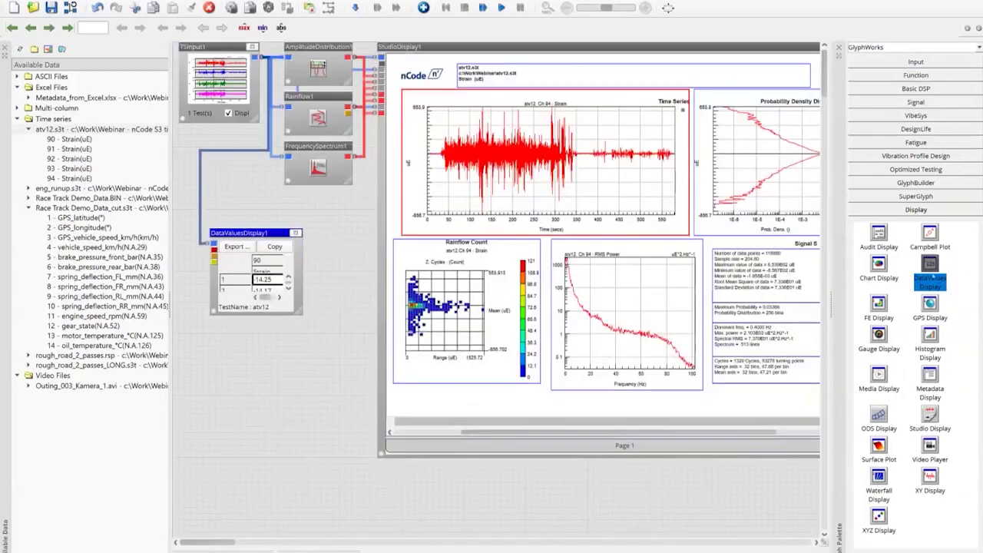
left_click(347, 237)
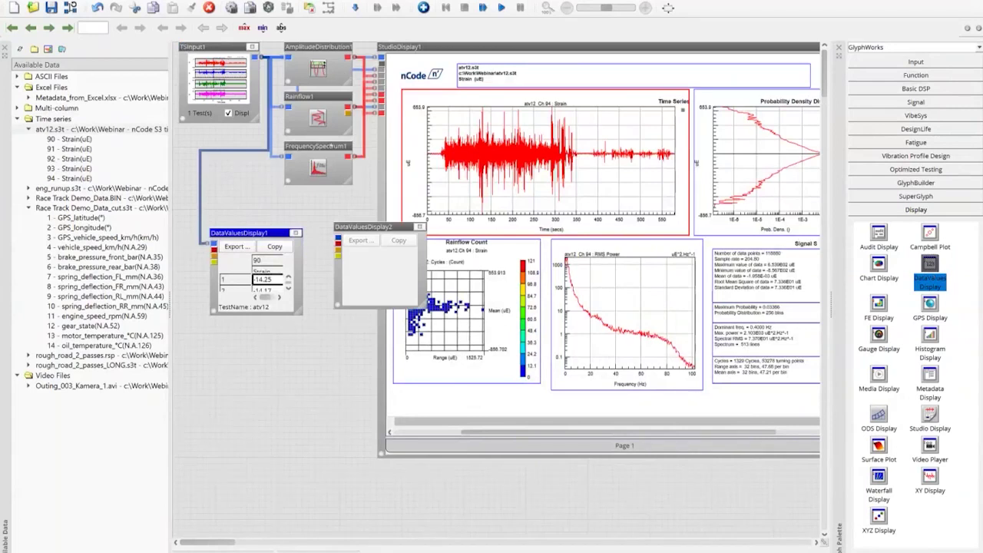
left_click_drag(349, 157, 338, 243)
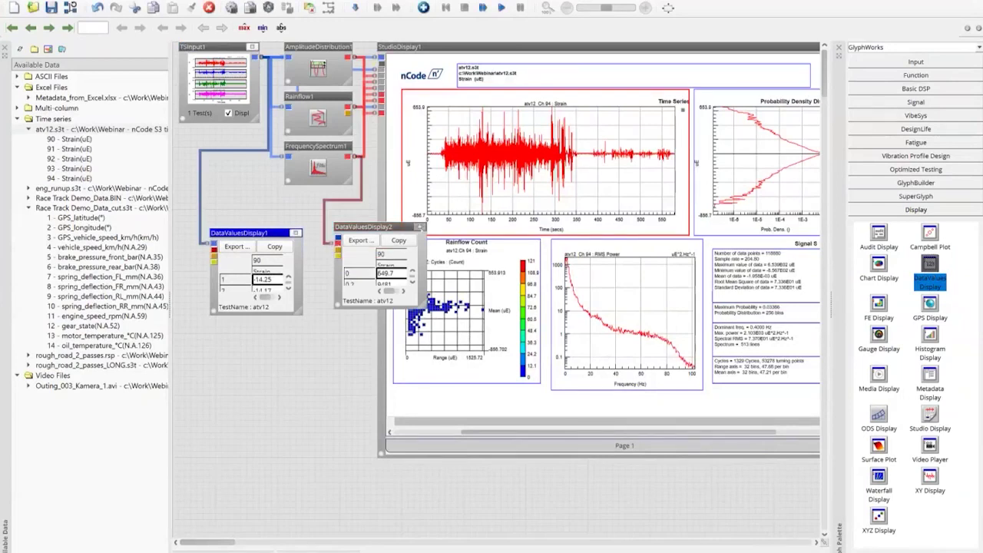
left_click(420, 227)
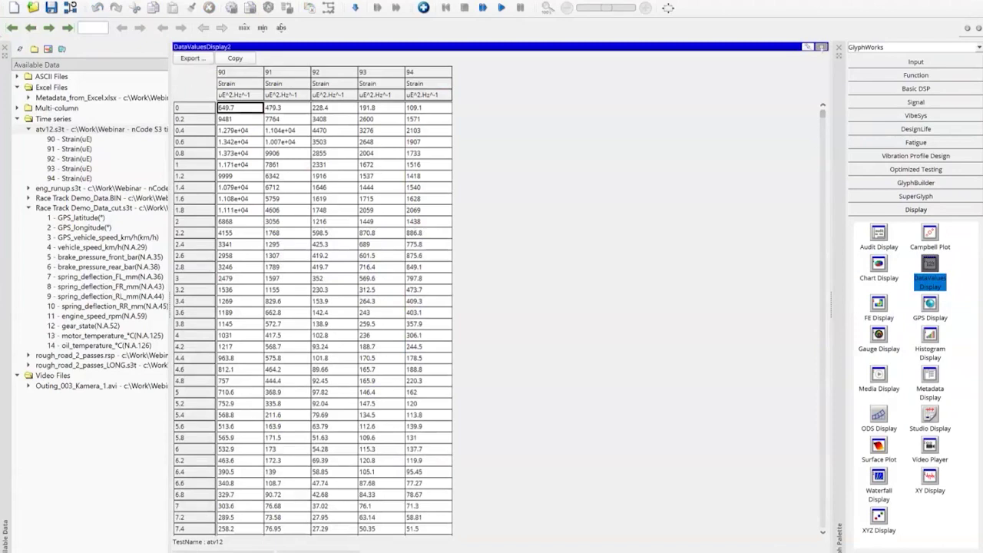
left_click(821, 47)
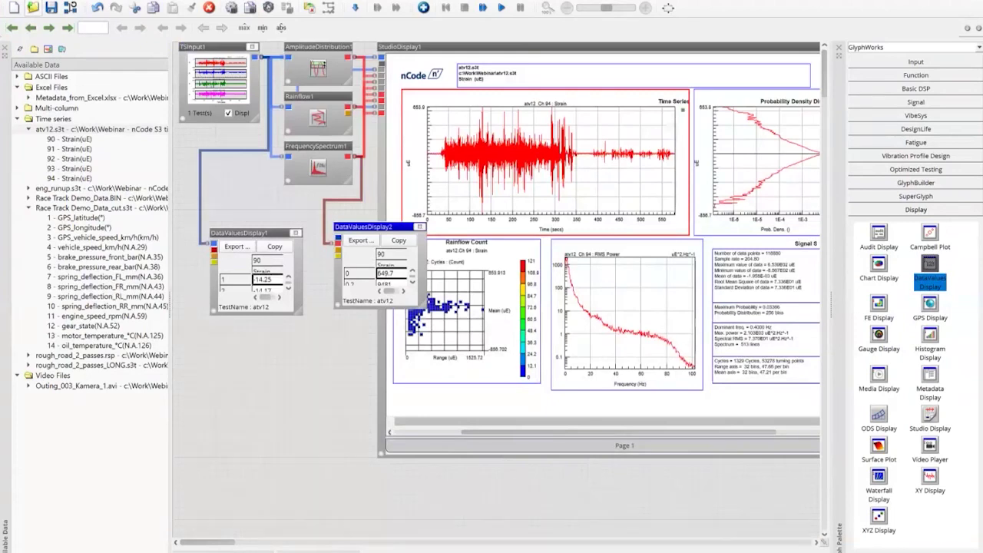